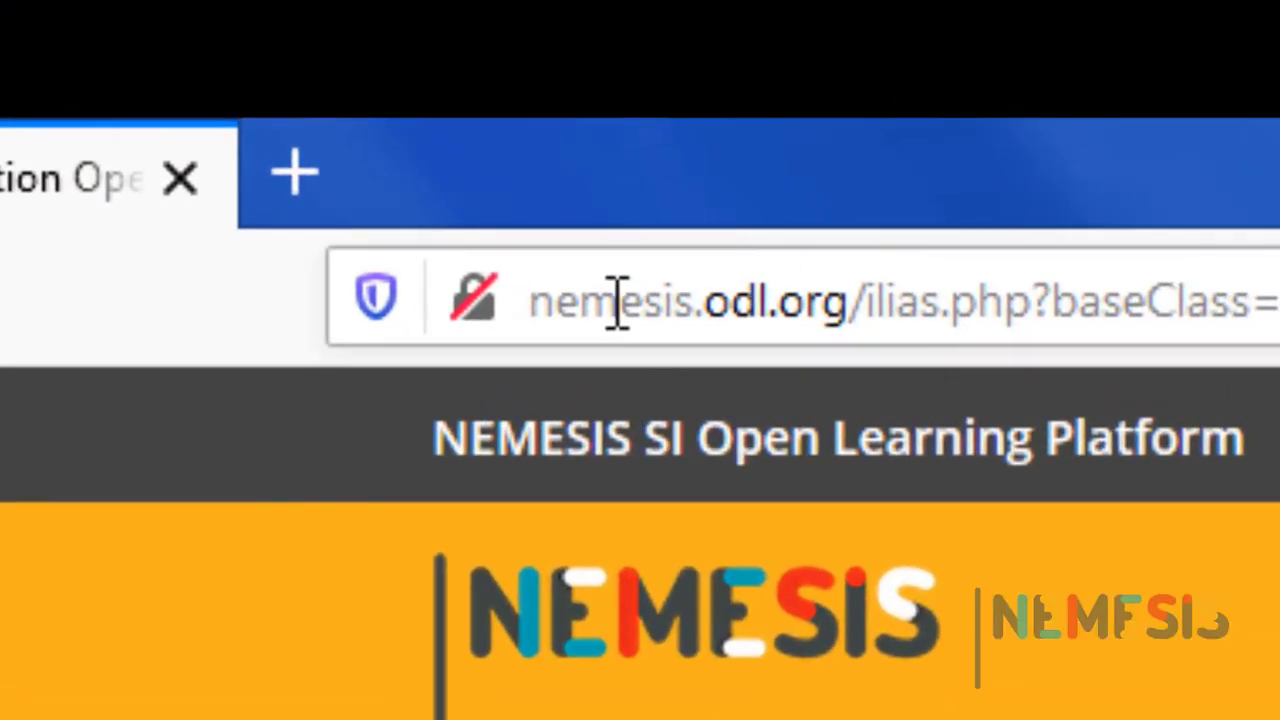
Highlight the nemesis.odl.org address, check the interface language list, and go to the Login page.
double_click(462, 191)
left_click_drag(714, 310, 855, 300)
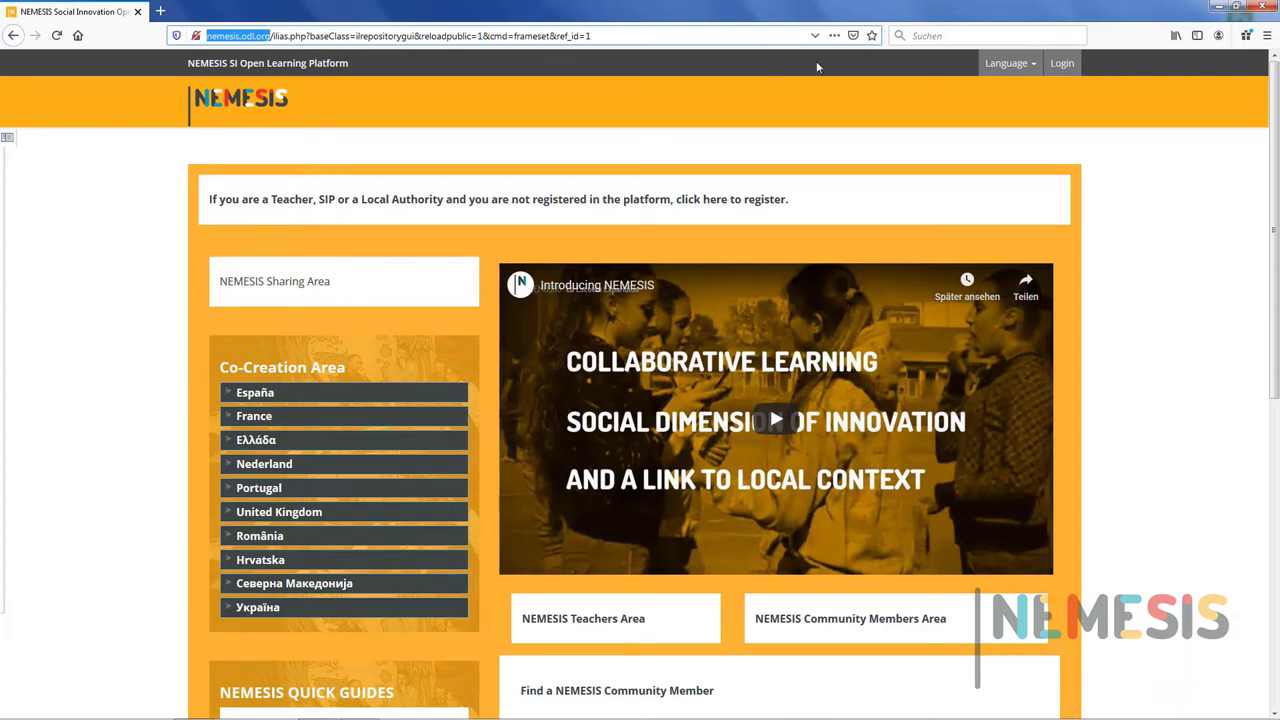
left_click(1008, 67)
left_click(1008, 67)
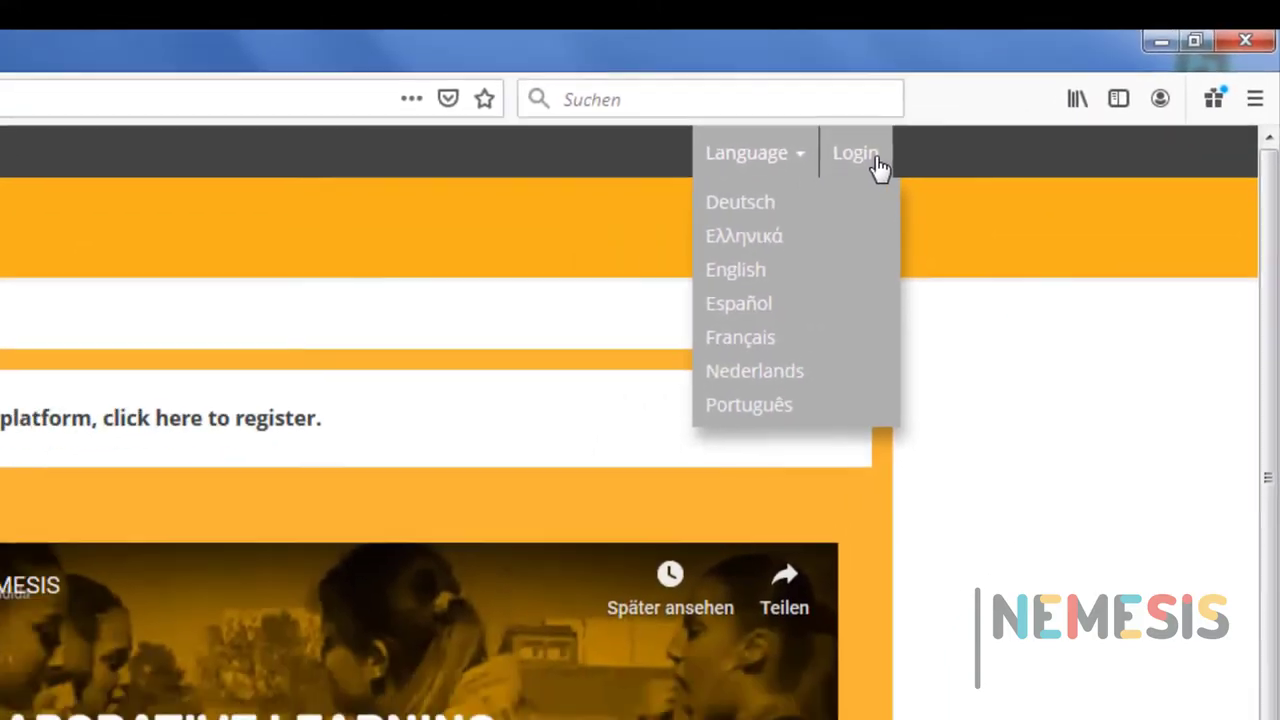
left_click(785, 202)
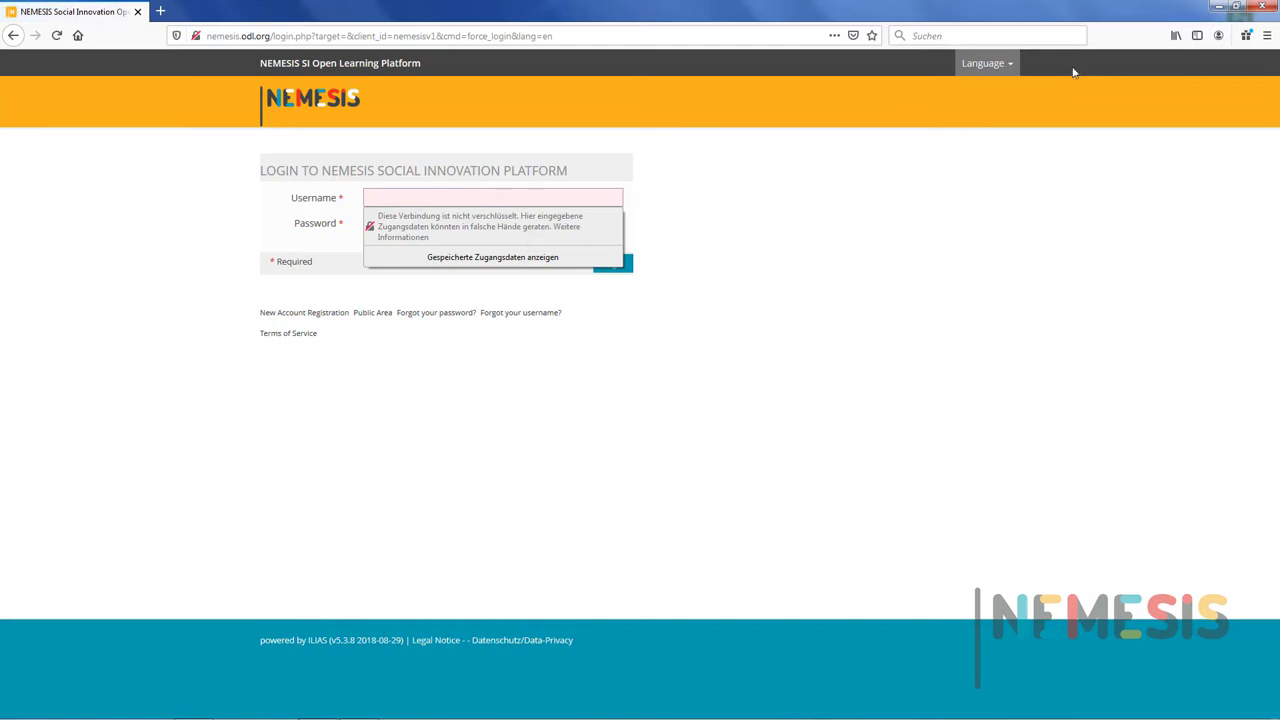
Dismiss the insecure-login warning and open the empty New Account Registration form at the Username field.
left_click(1038, 109)
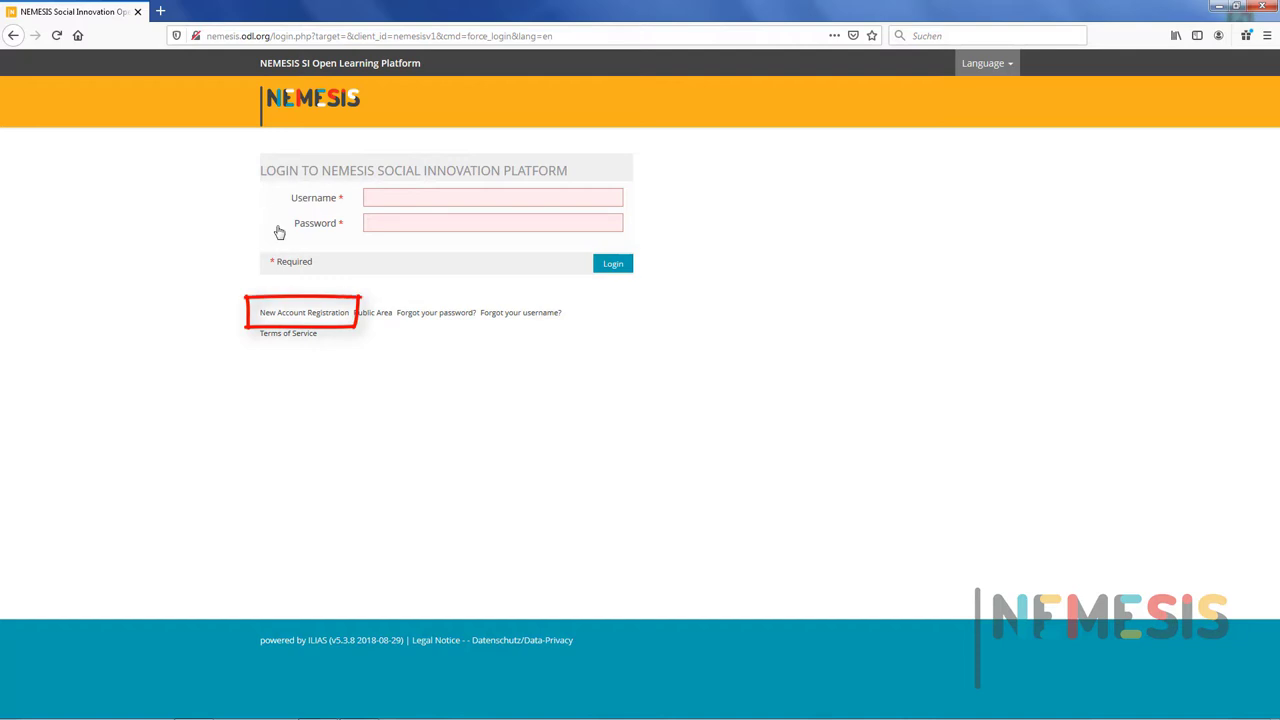
left_click(282, 314)
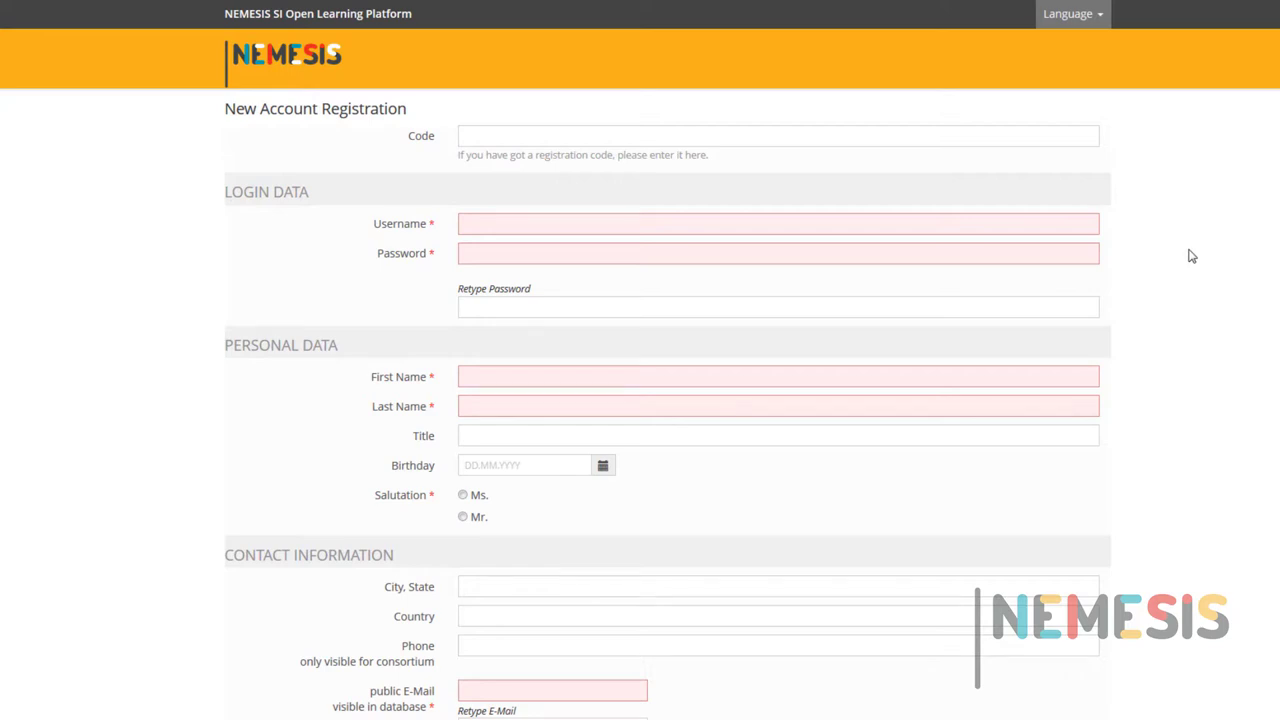
left_click(1084, 140)
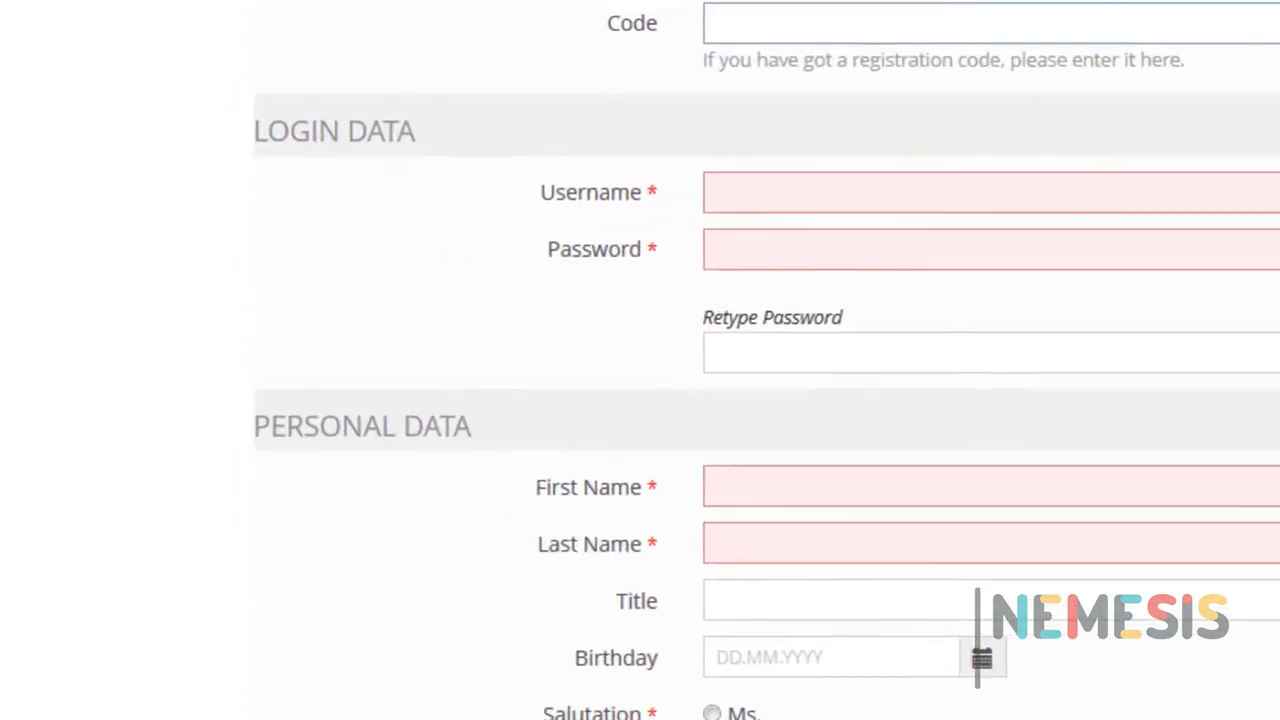
left_click(716, 192)
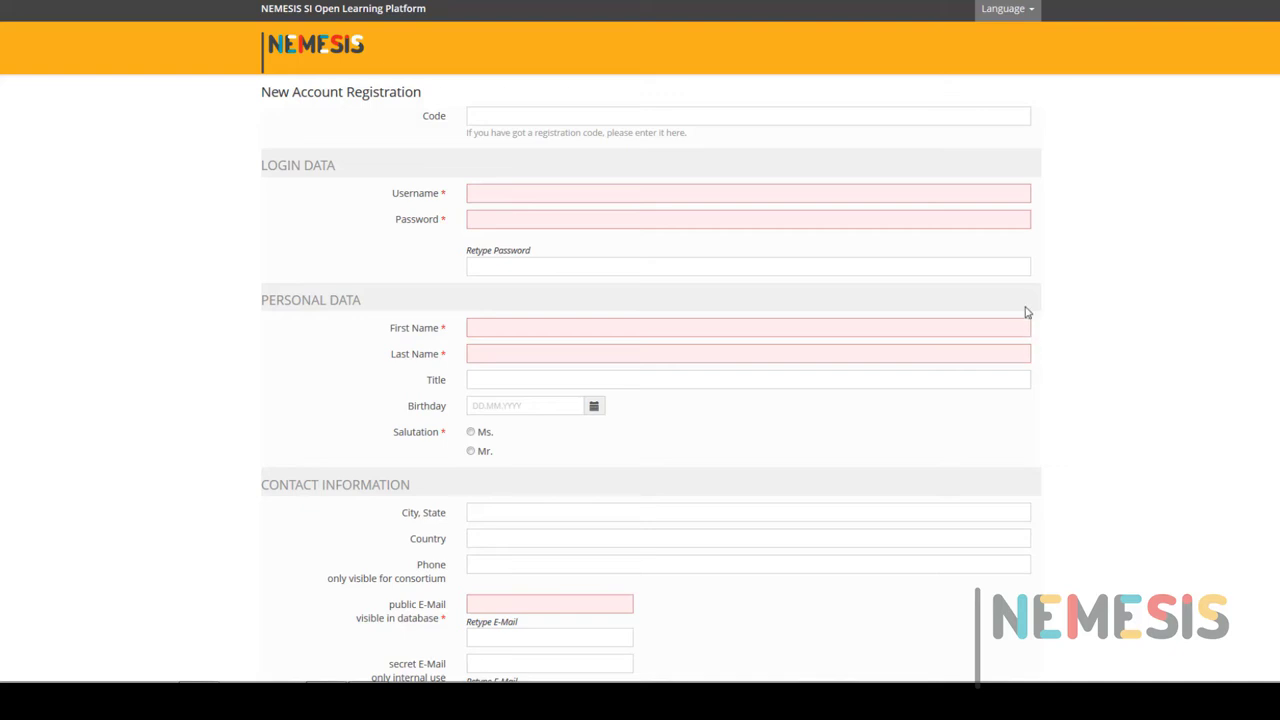
Enter the username and the account password, dismissing the insecure-connection warnings.
left_click(985, 198)
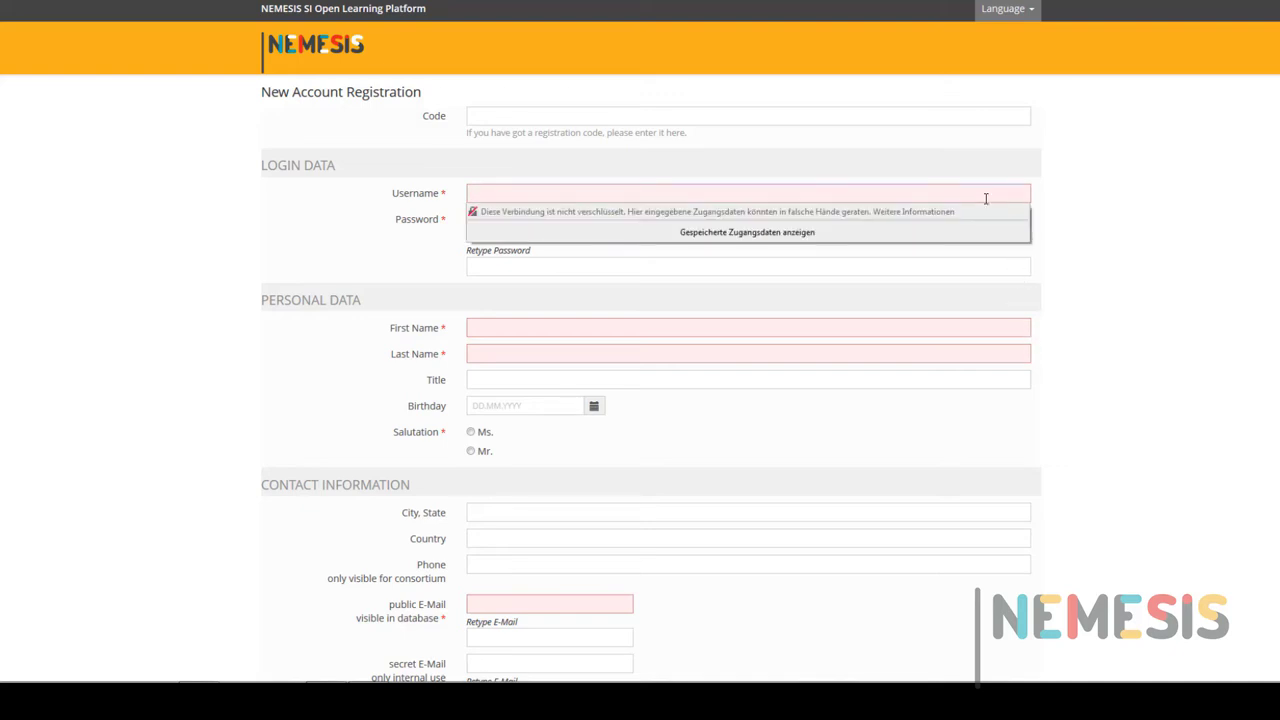
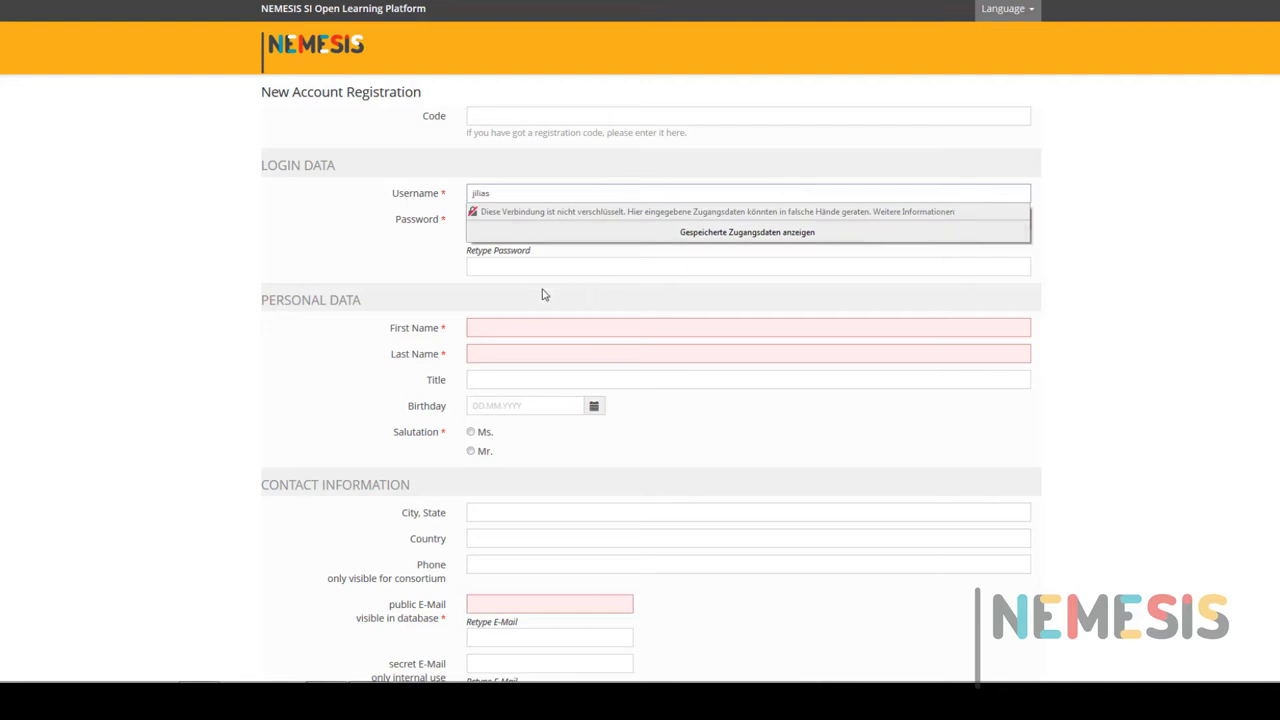
left_click(509, 294)
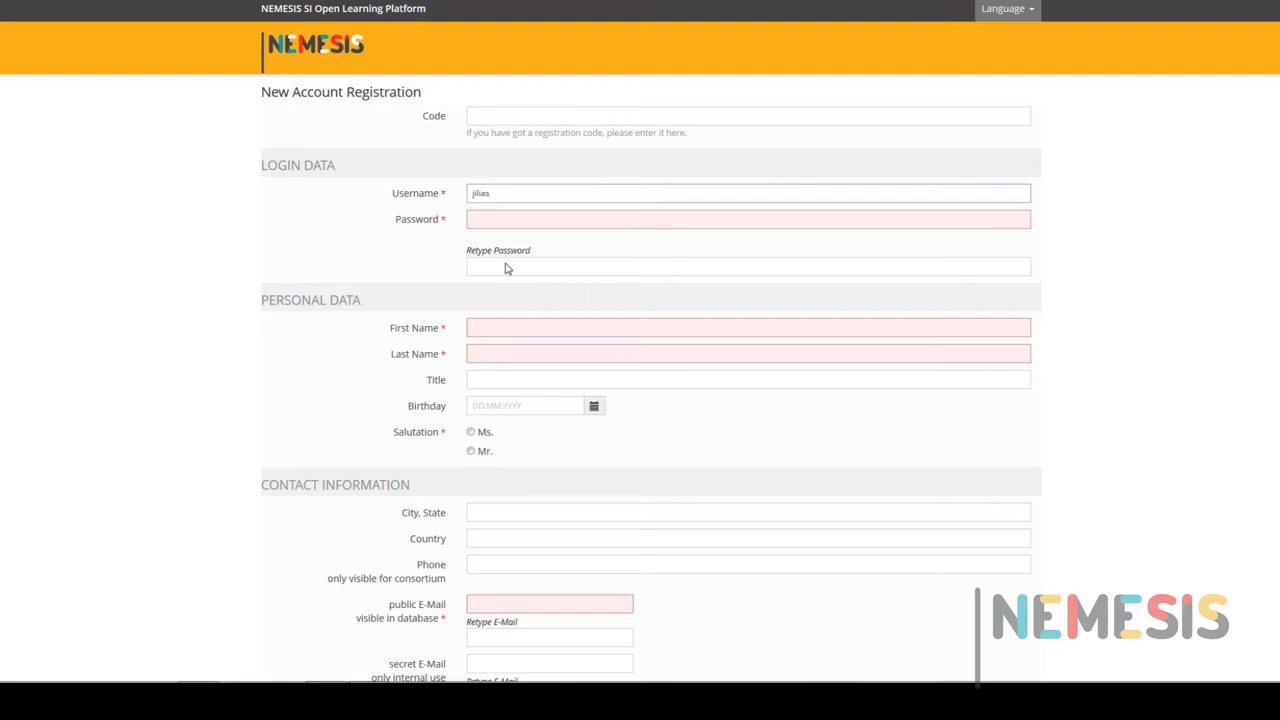
left_click(512, 223)
type("•••")
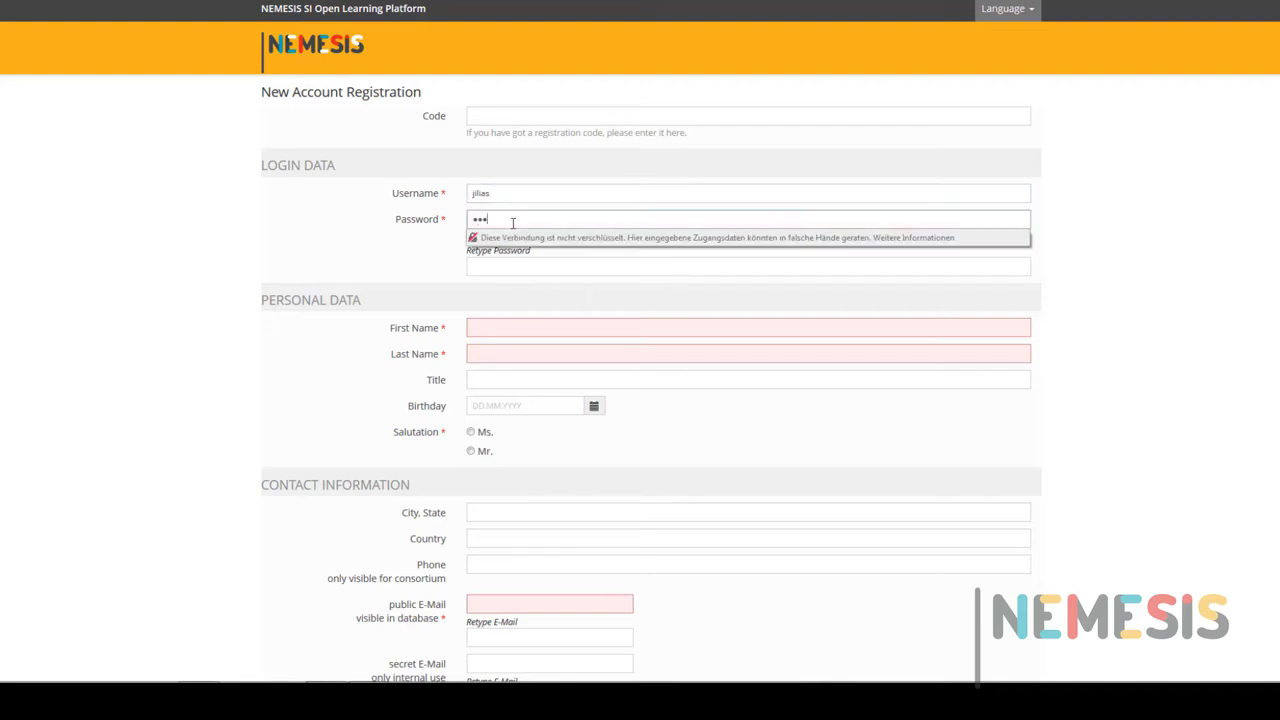
type("•••")
key("Tab")
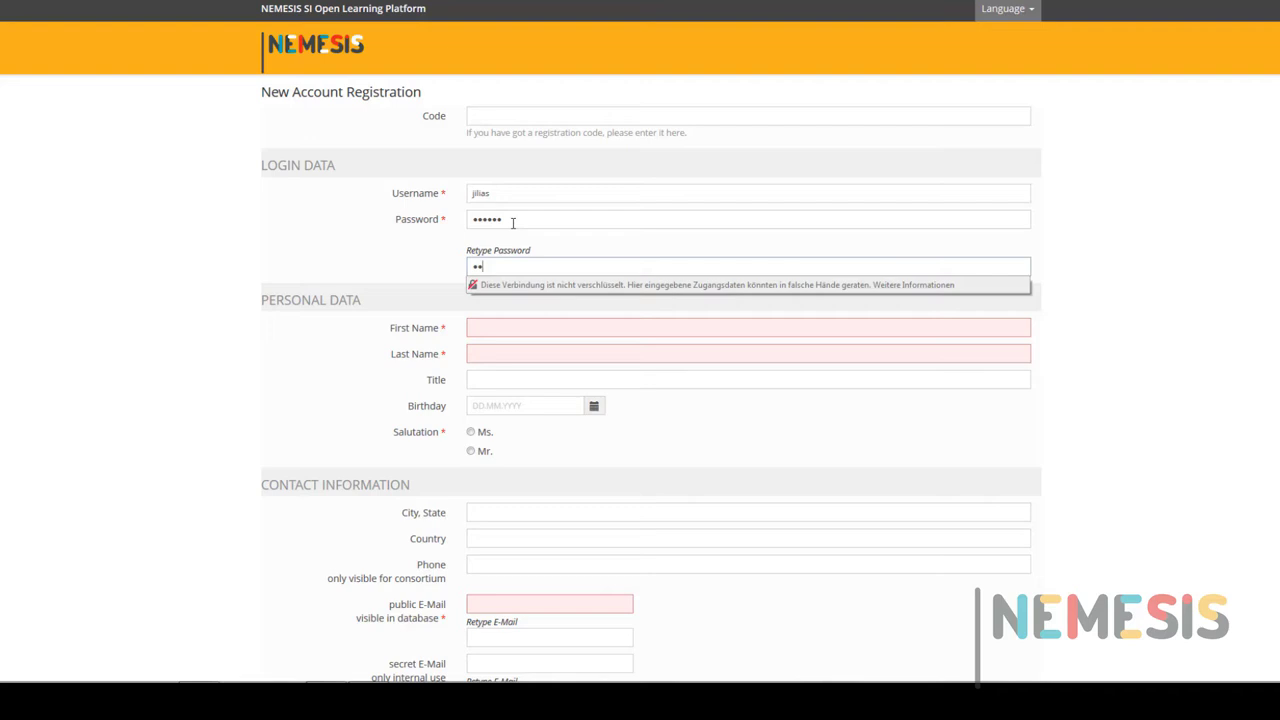
type("••••••")
left_click(636, 318)
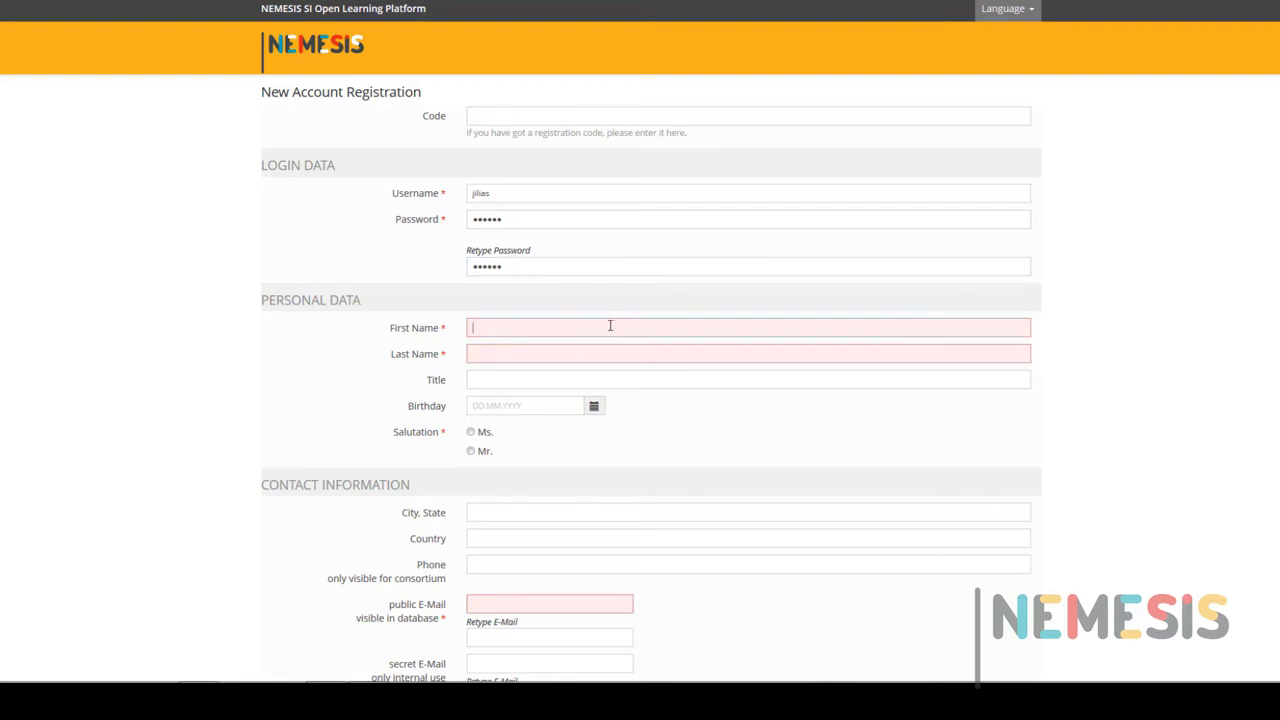
Fill in the first and last name, choose salutation Mr., and enter Brussels as city.
left_click(610, 326)
key("Caps_Lock")
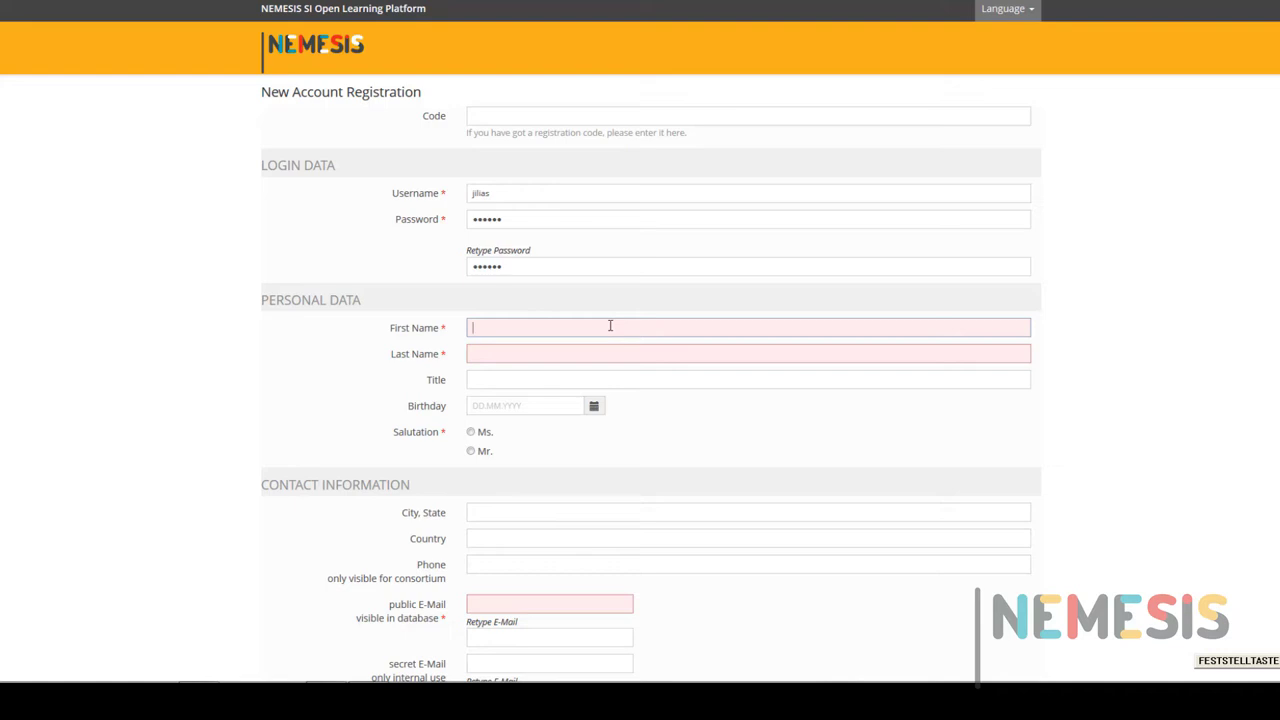
type("John")
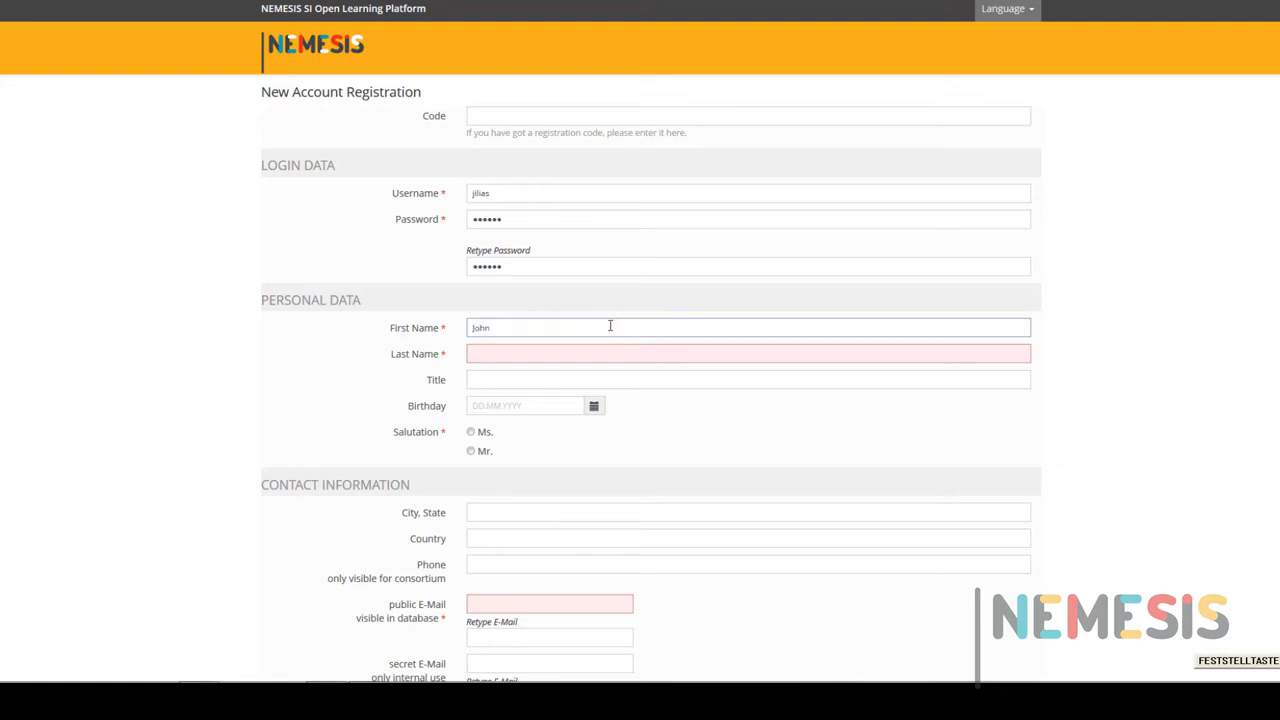
key("Tab")
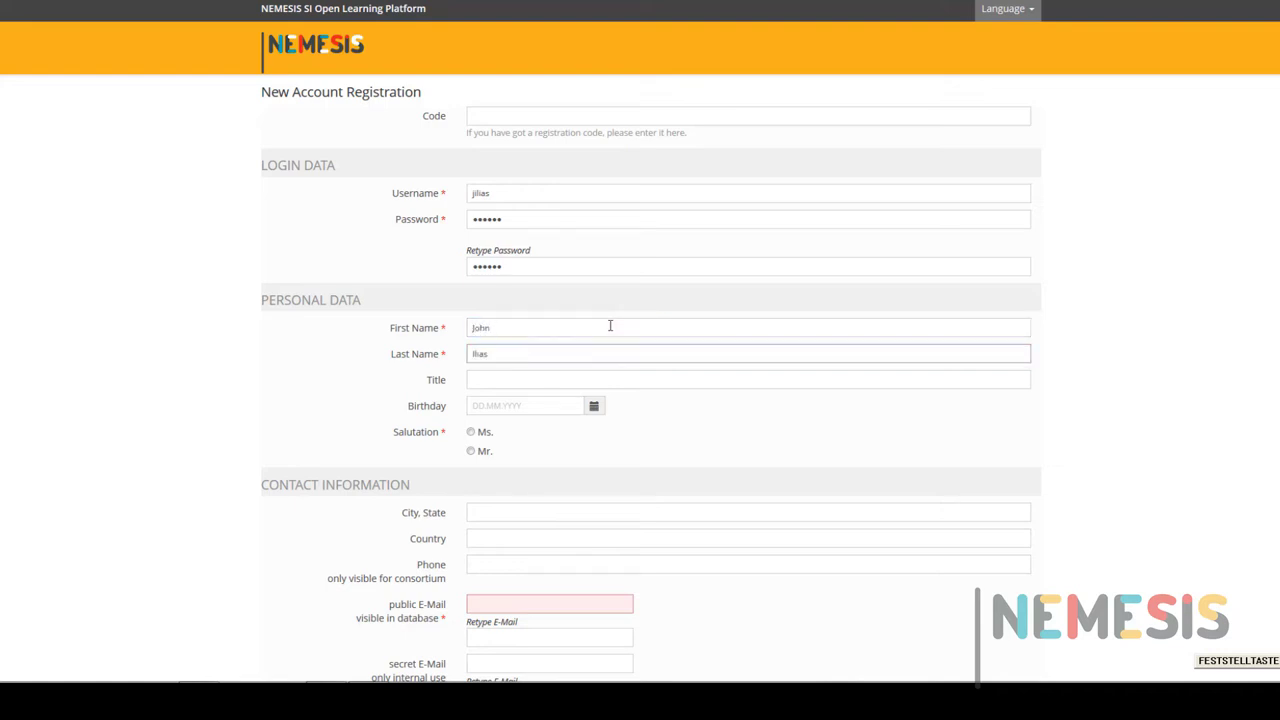
left_click(480, 452)
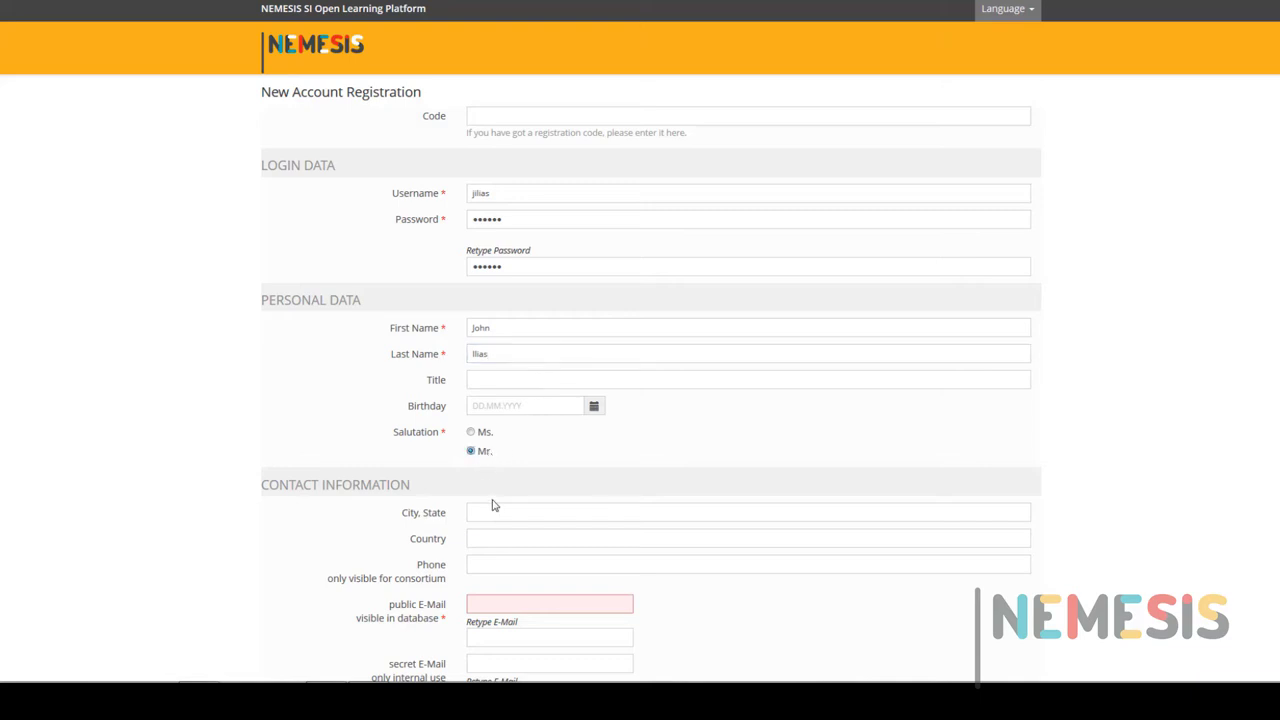
left_click(494, 512)
type("Brussels")
key("Tab")
Enter Belgium as country and type the public e-mail address in both e-mail fields.
type("Belgium")
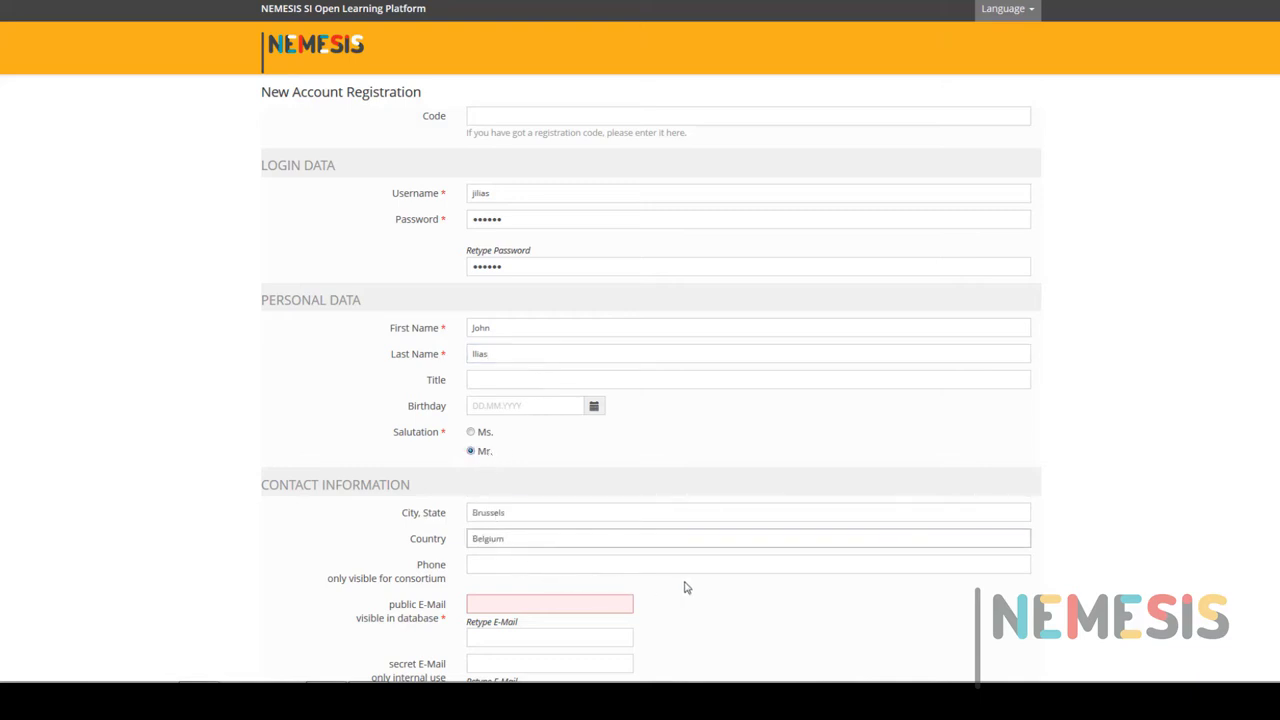
scroll(760, 592, "down", 5)
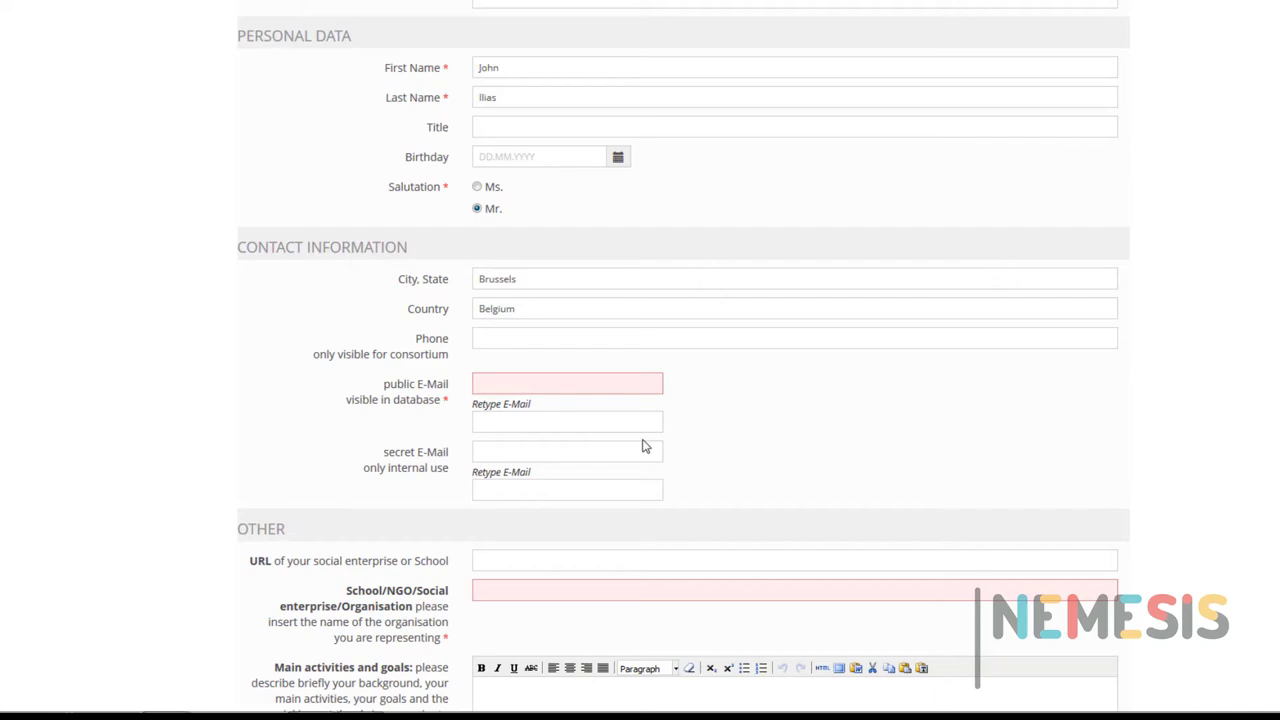
left_click(680, 371)
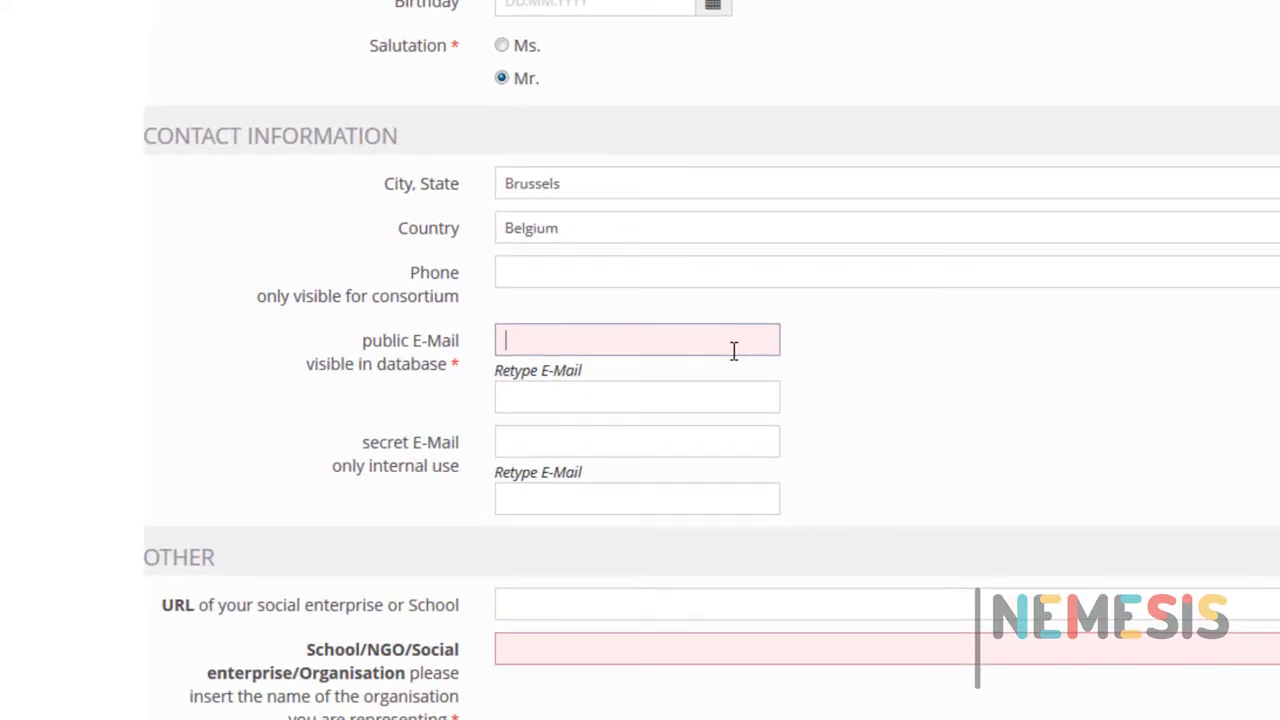
key("Tab")
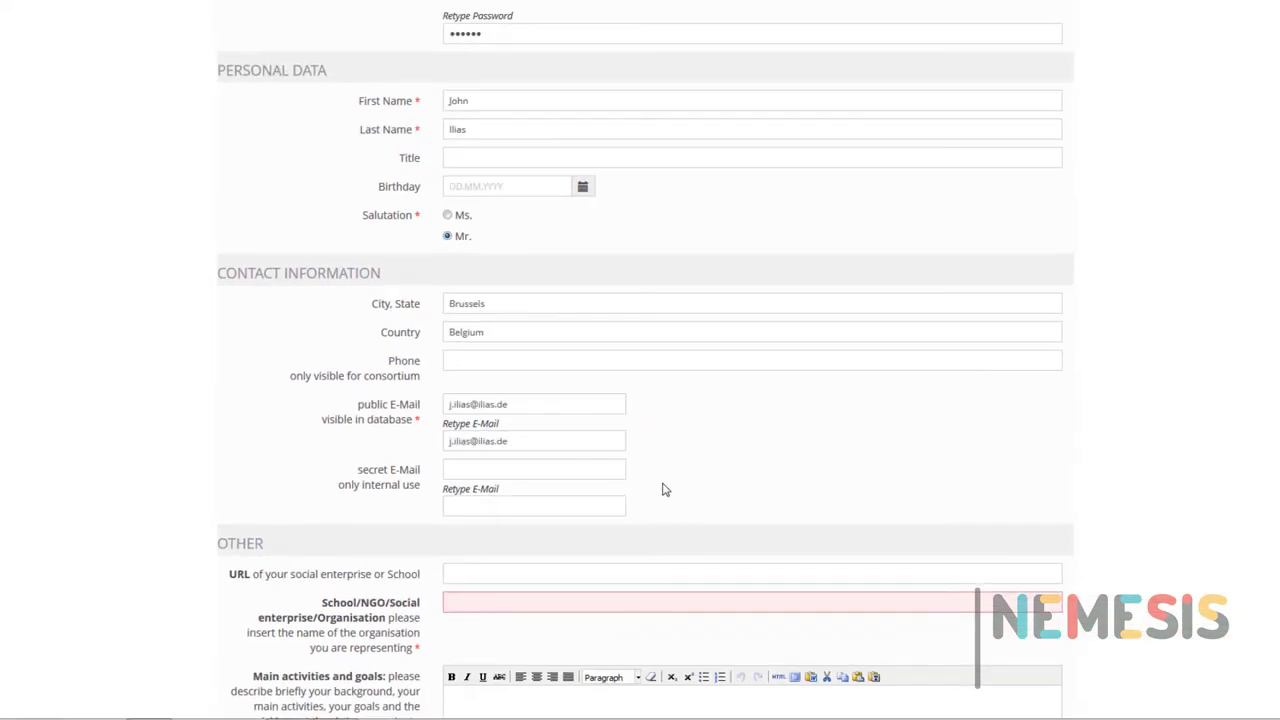
scroll(663, 480, "down", 5)
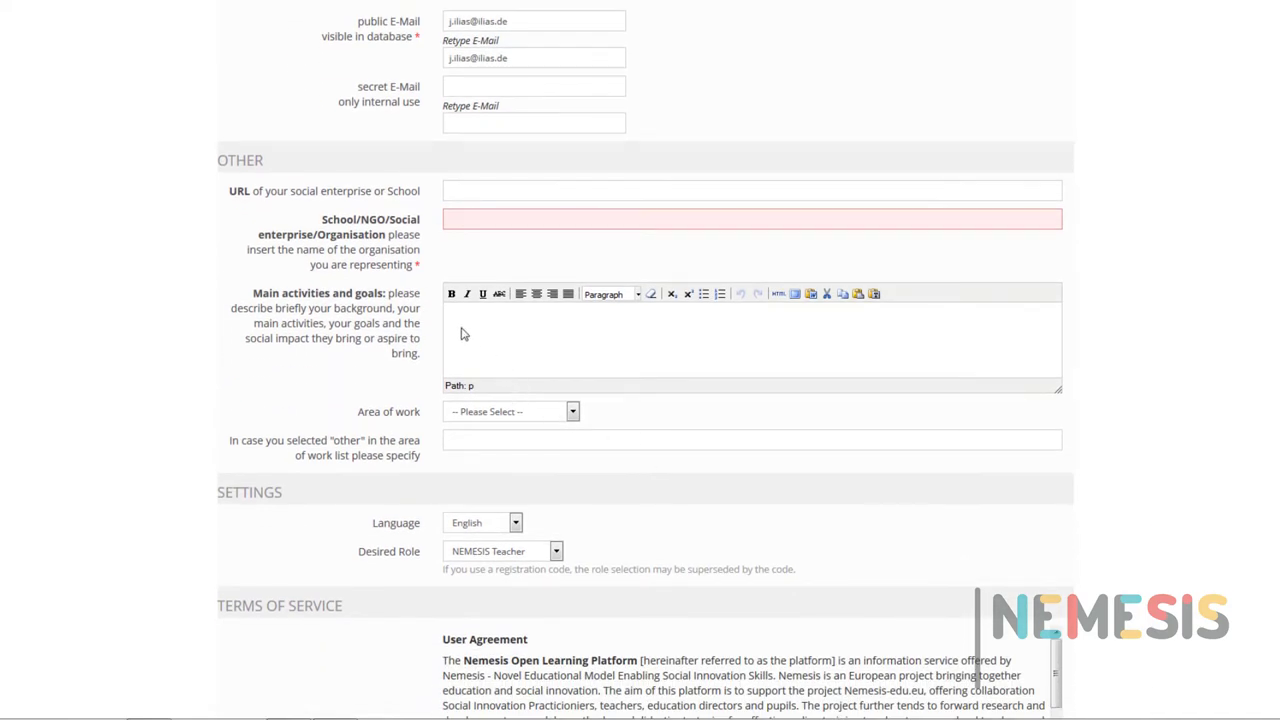
double_click(396, 203)
left_click_drag(396, 203, 405, 342)
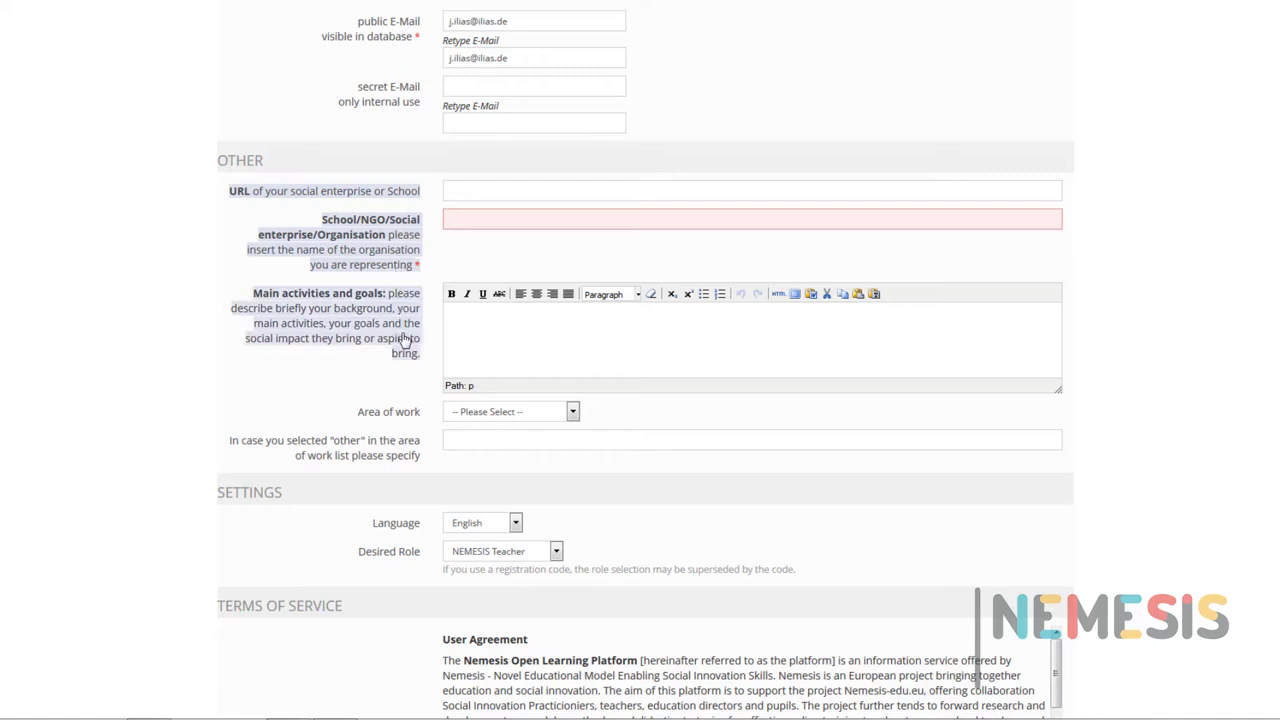
left_click(381, 388)
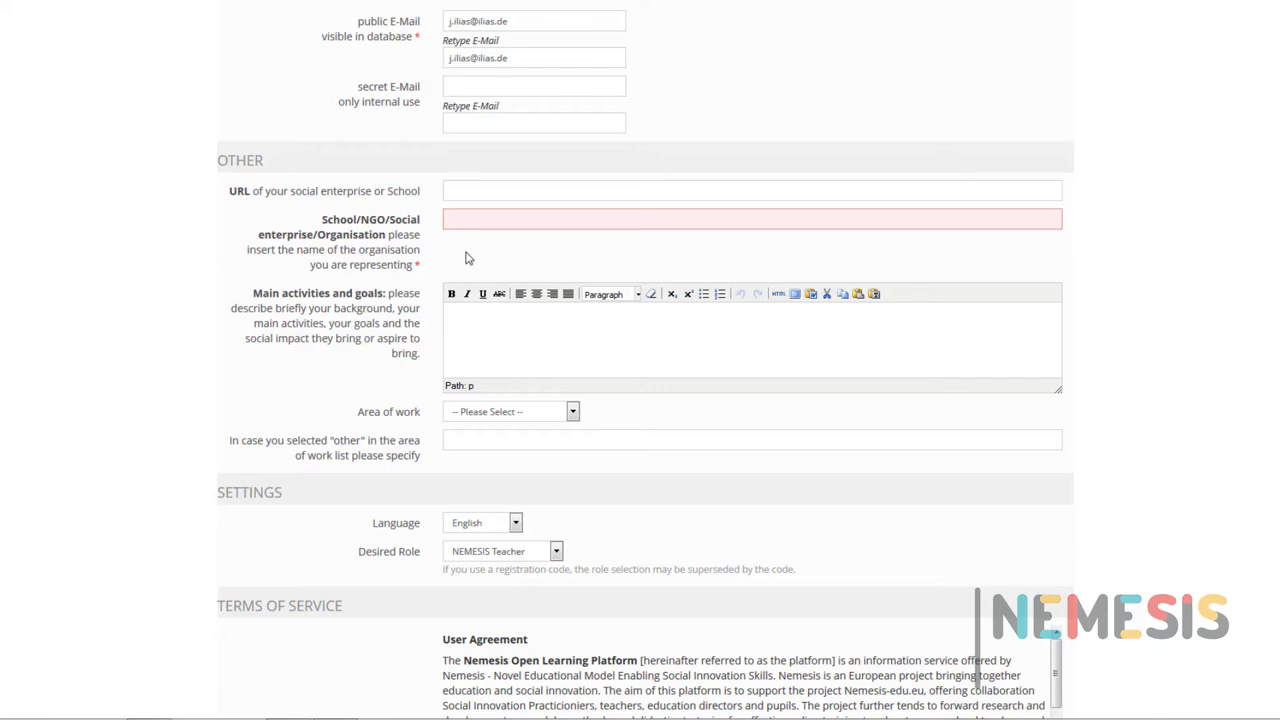
left_click(490, 218)
type("ILIAS")
left_click(500, 184)
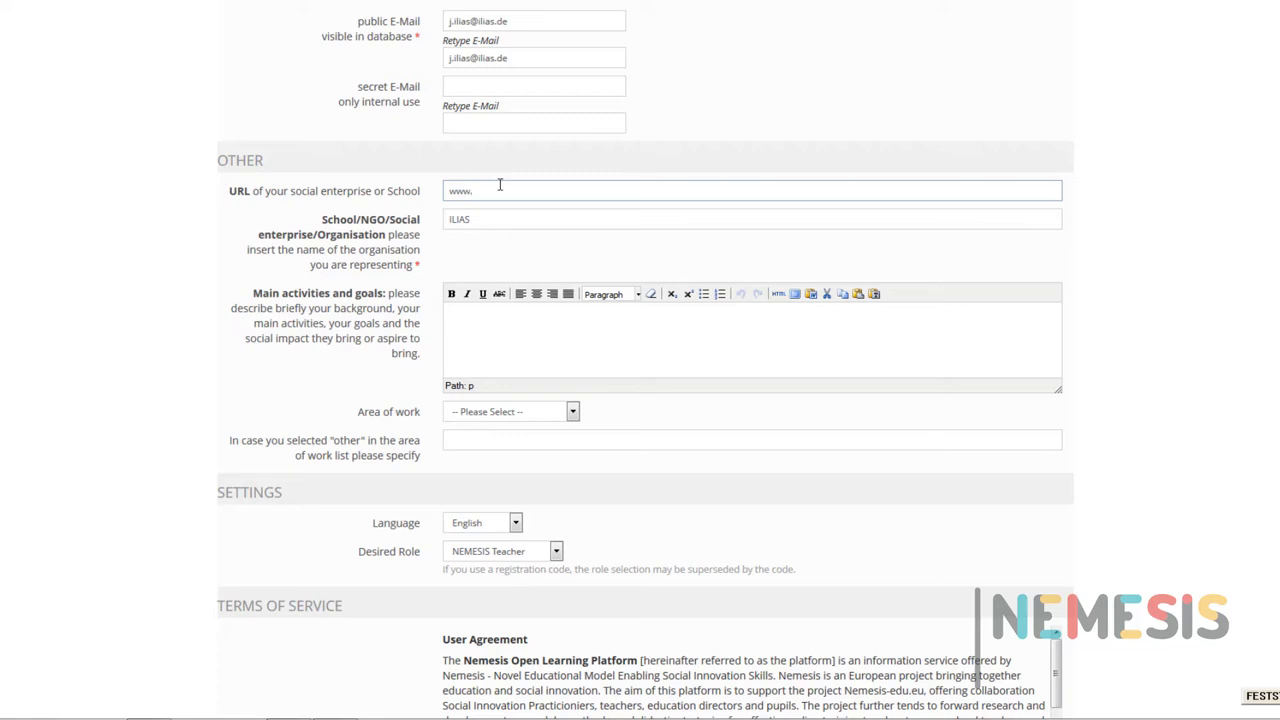
type("www.ilias.de")
left_click(485, 317)
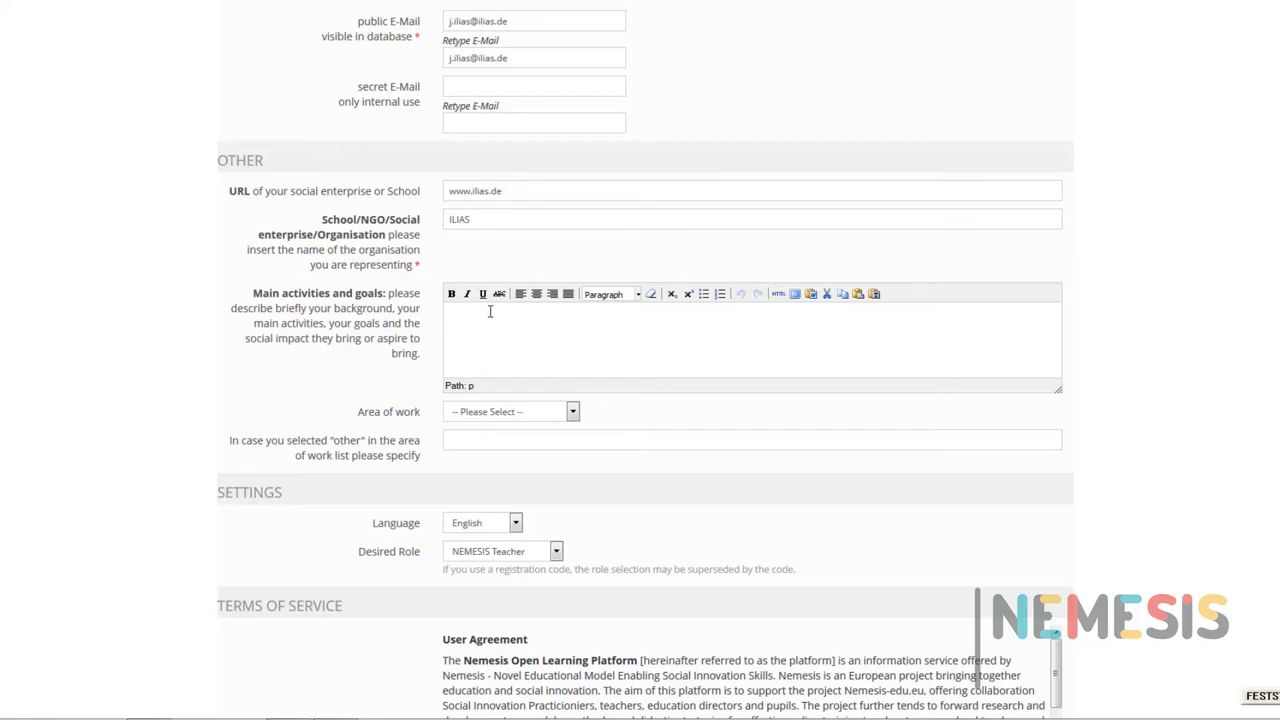
type("We love social innovation!")
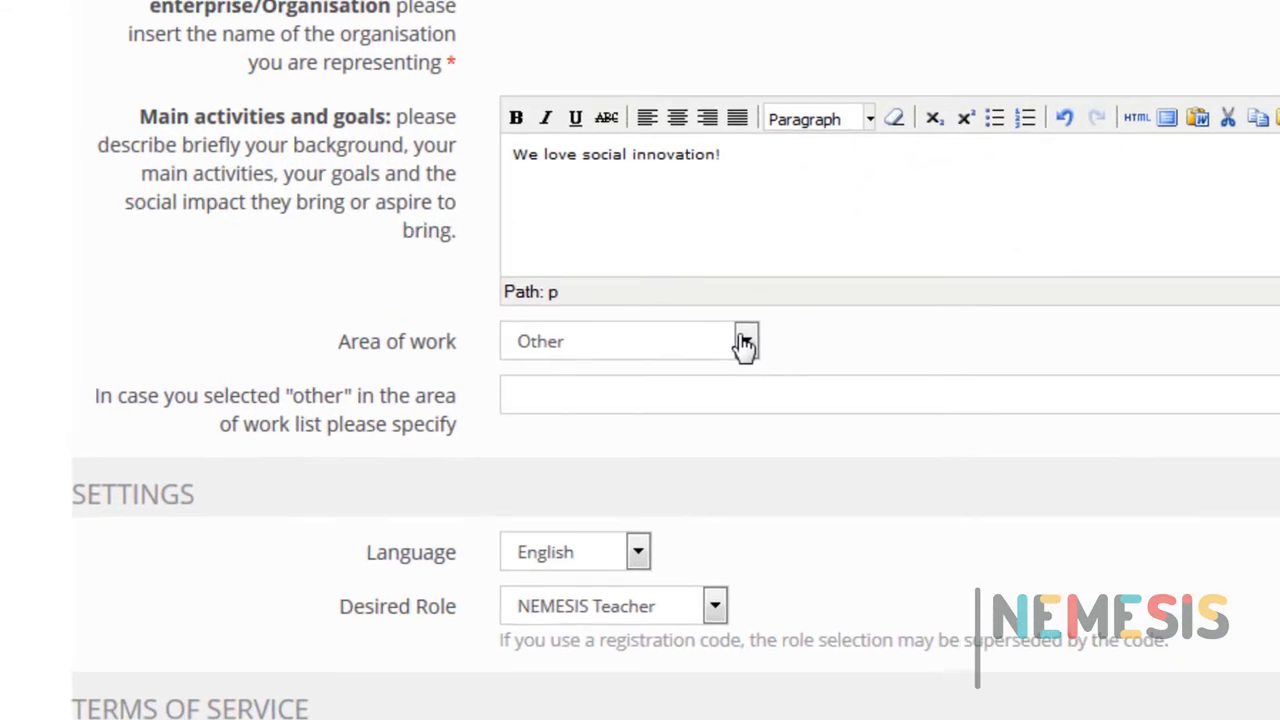
Choose Education as area of work, keeping English language and NEMESIS Teacher desired role.
left_click(751, 345)
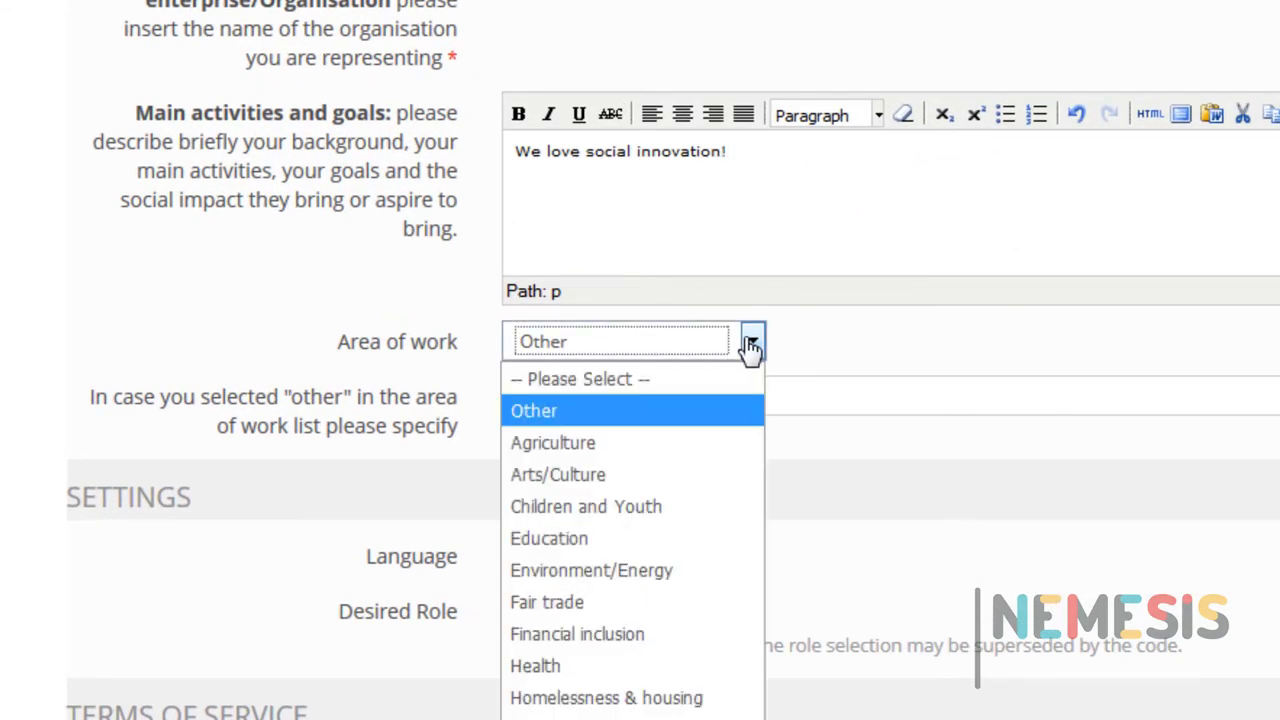
left_click(640, 540)
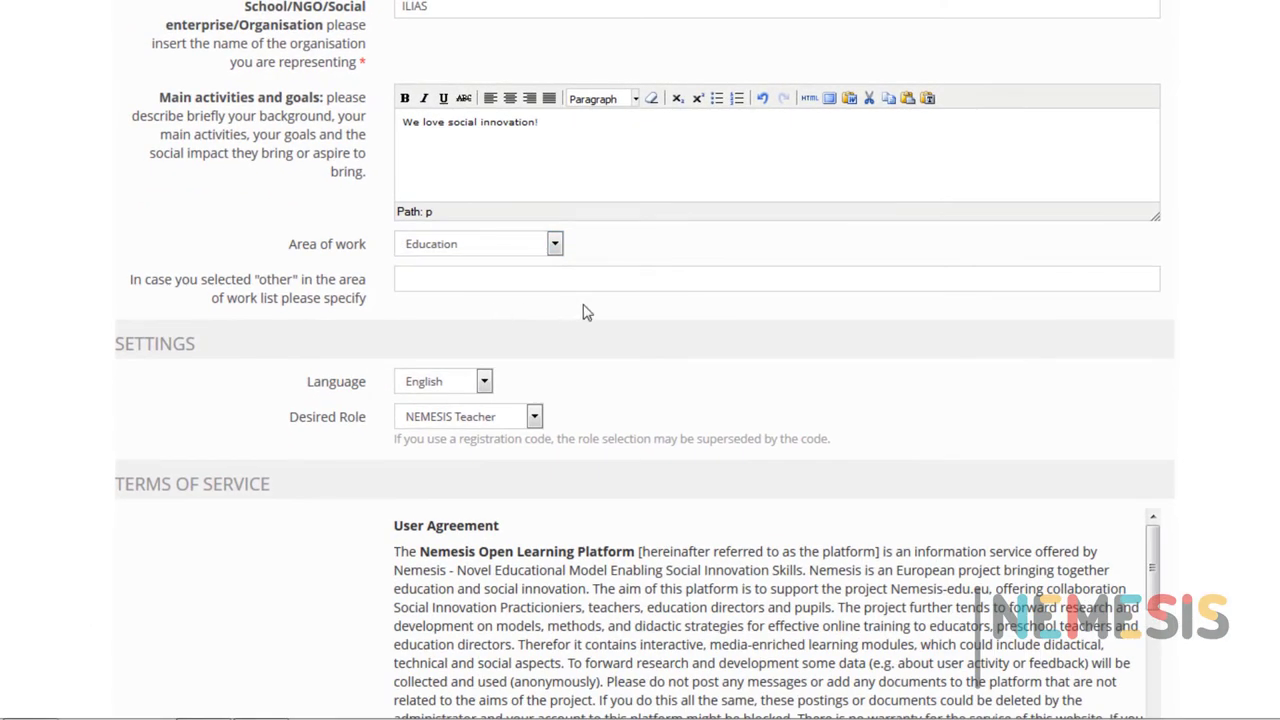
scroll(660, 323, "down", 4)
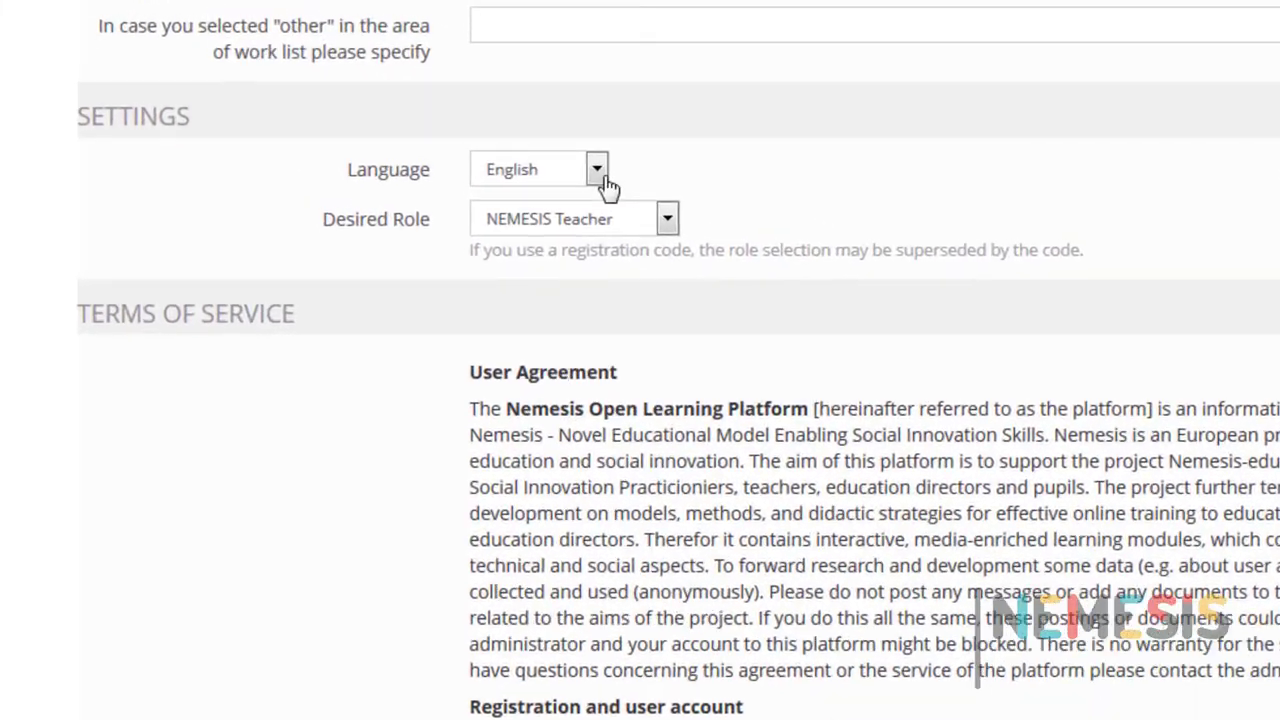
left_click(522, 122)
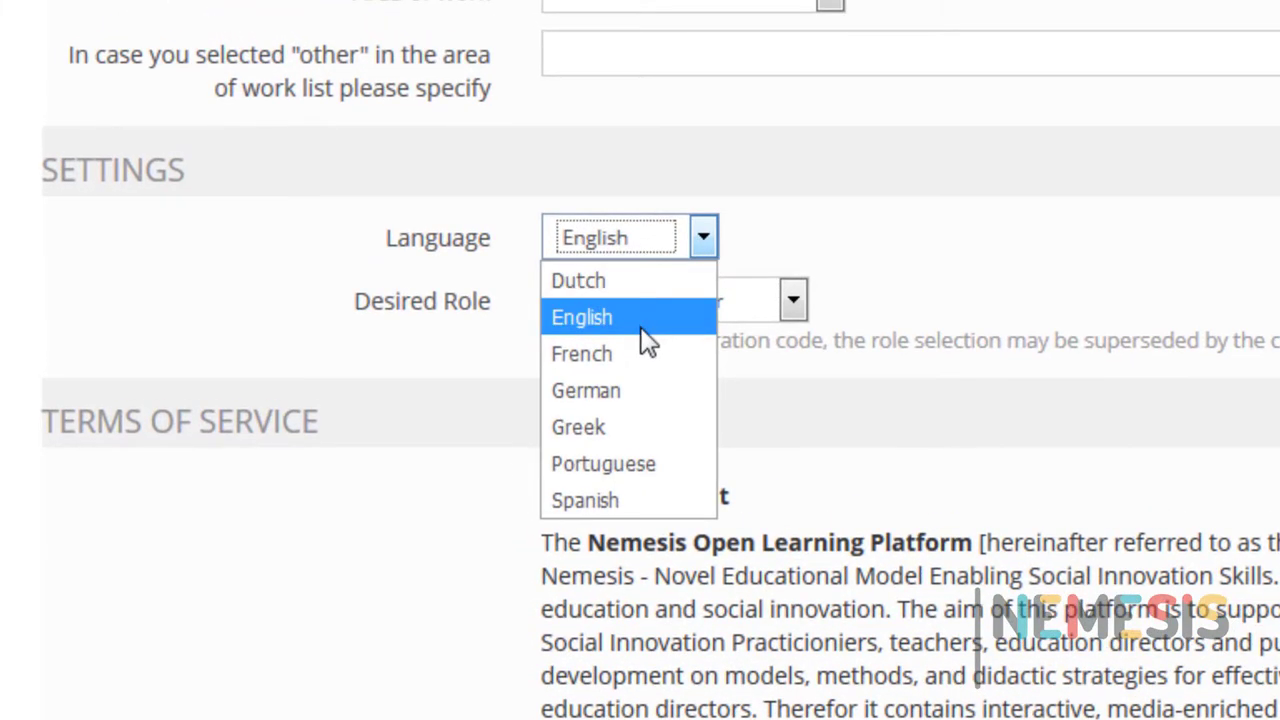
left_click(645, 322)
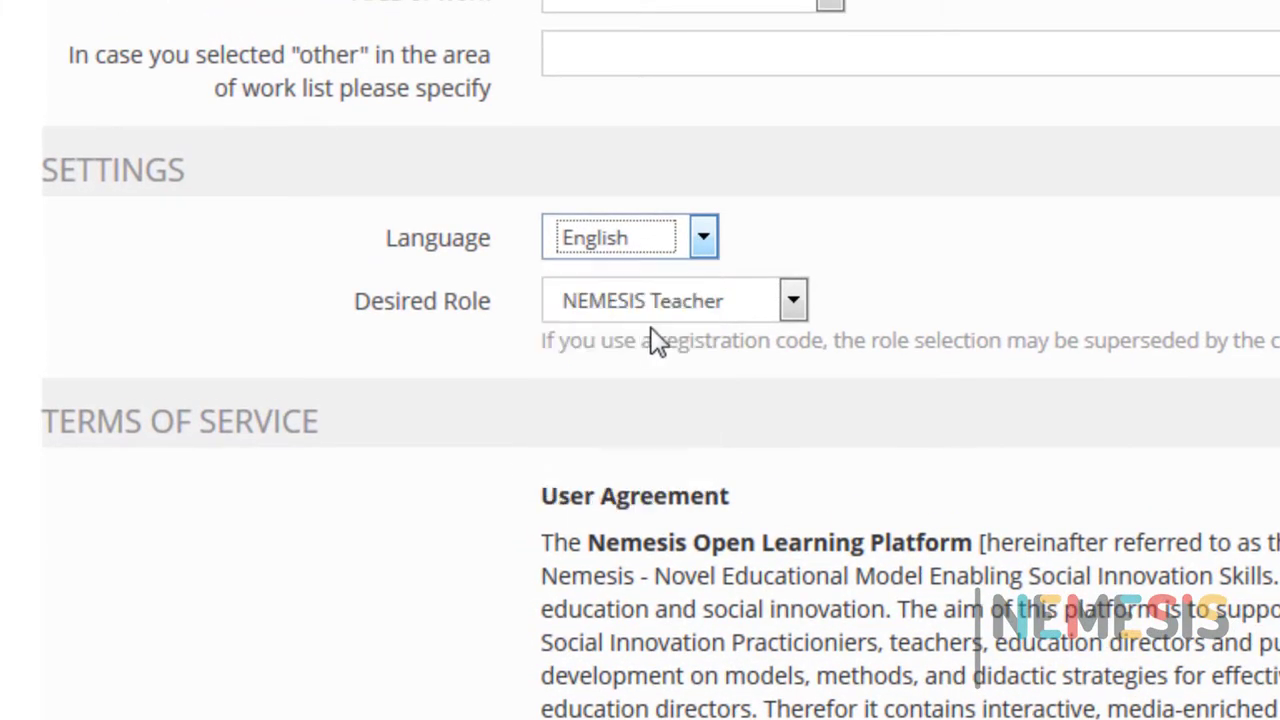
left_click(730, 322)
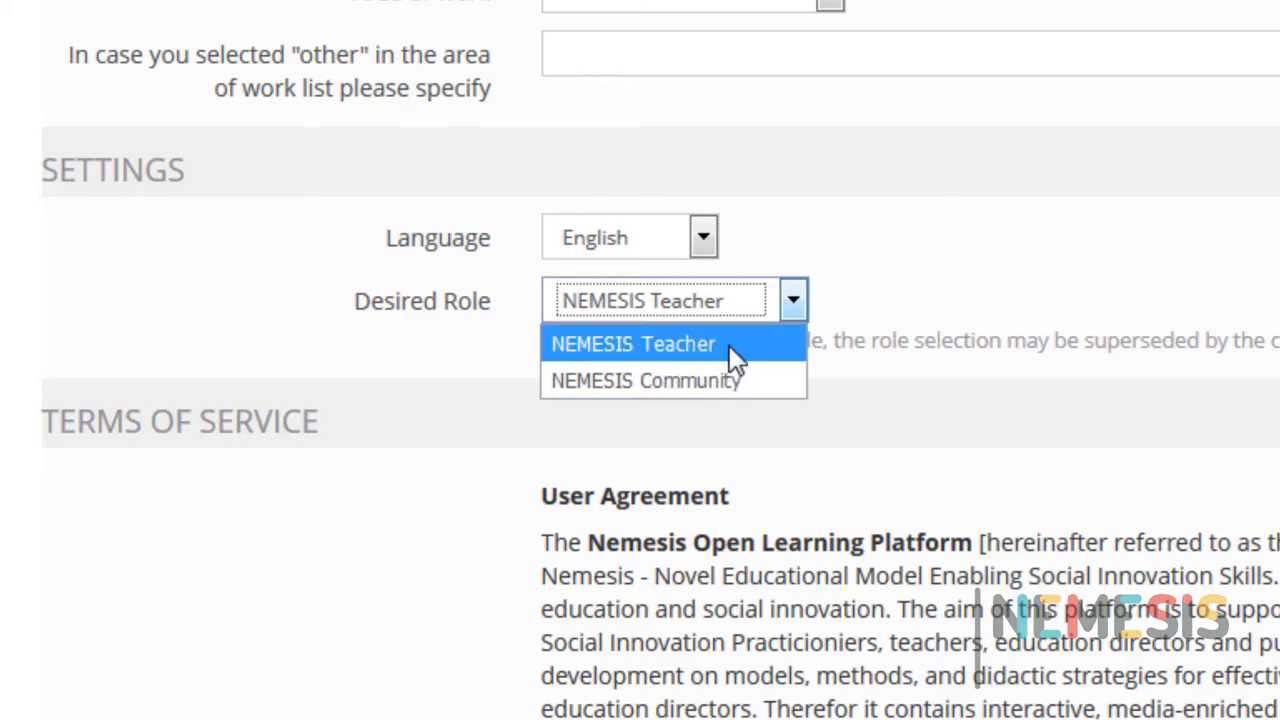
left_click(729, 345)
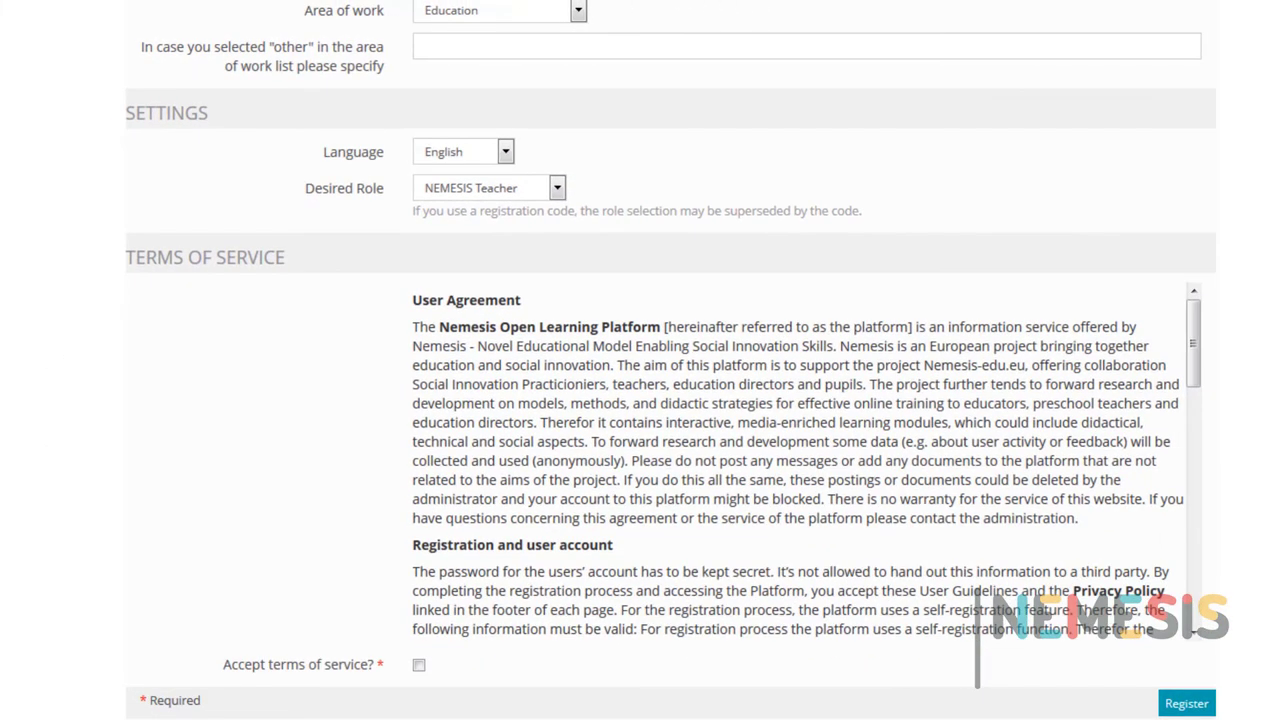
Tick 'Accept terms of service?', click Register, and decline Firefox's offer to save the login.
scroll(640, 360, "down", 3)
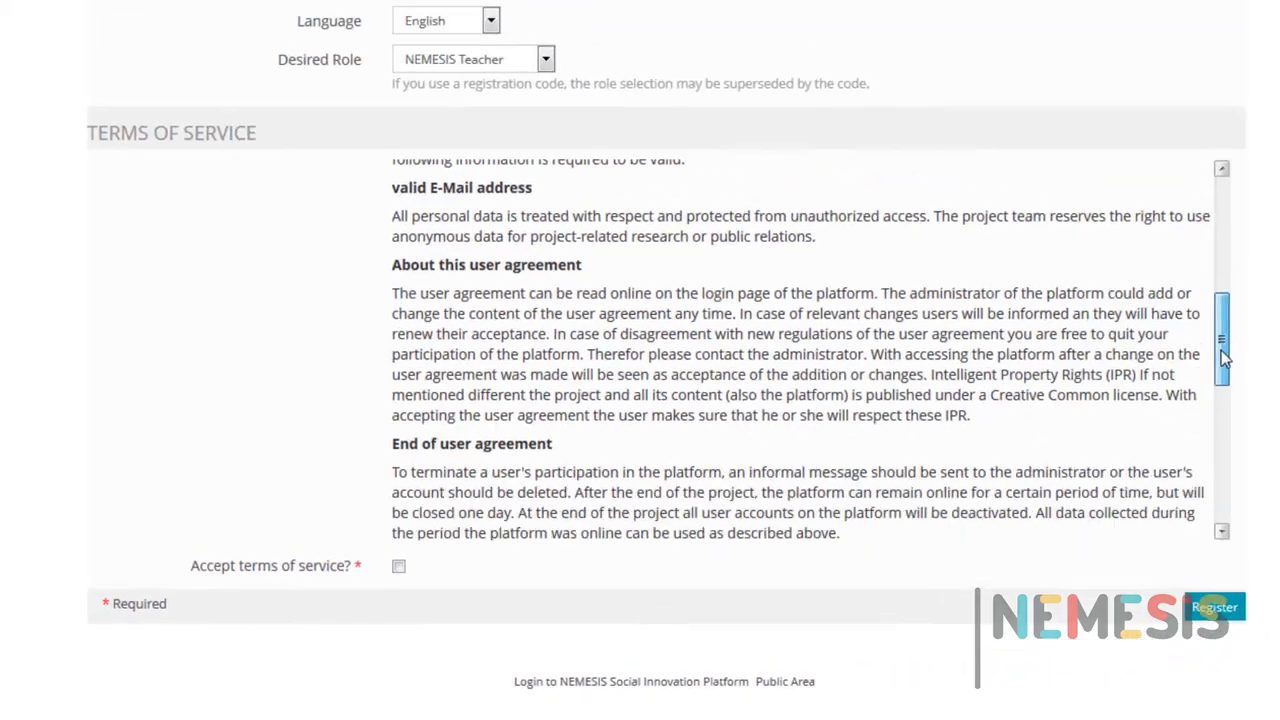
left_click_drag(1221, 350, 1222, 500)
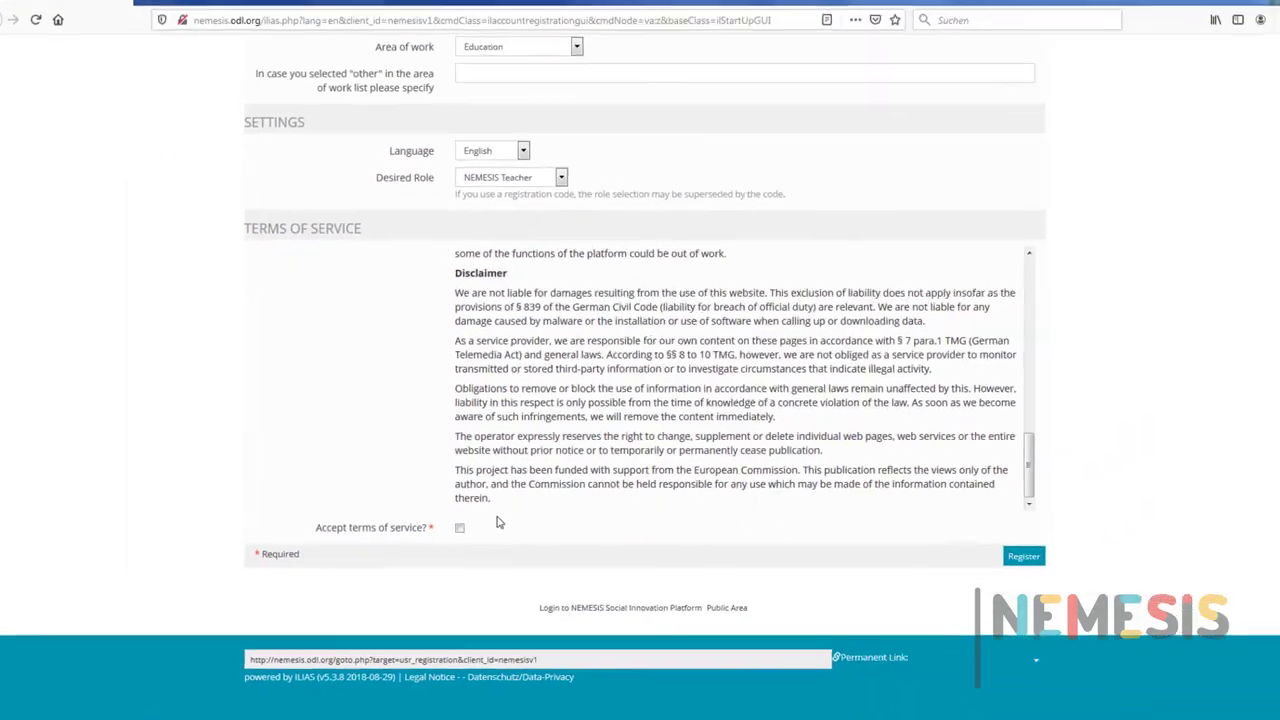
left_click(459, 527)
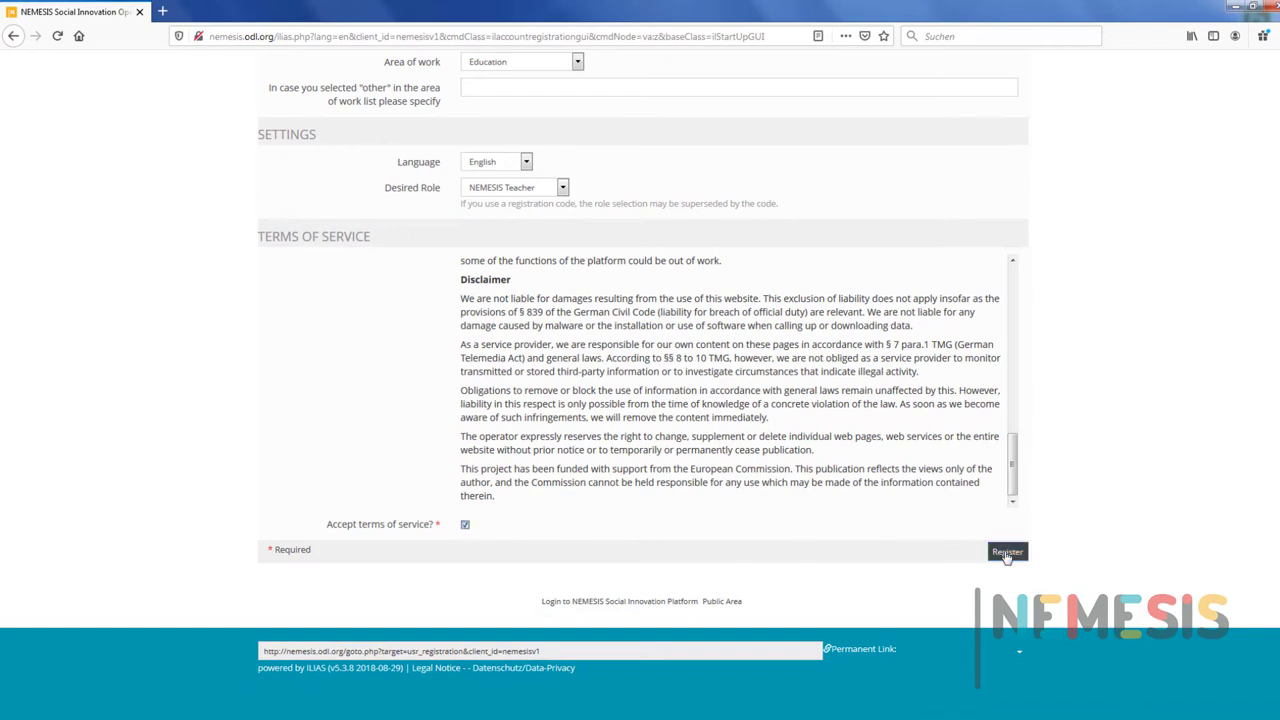
left_click(1007, 553)
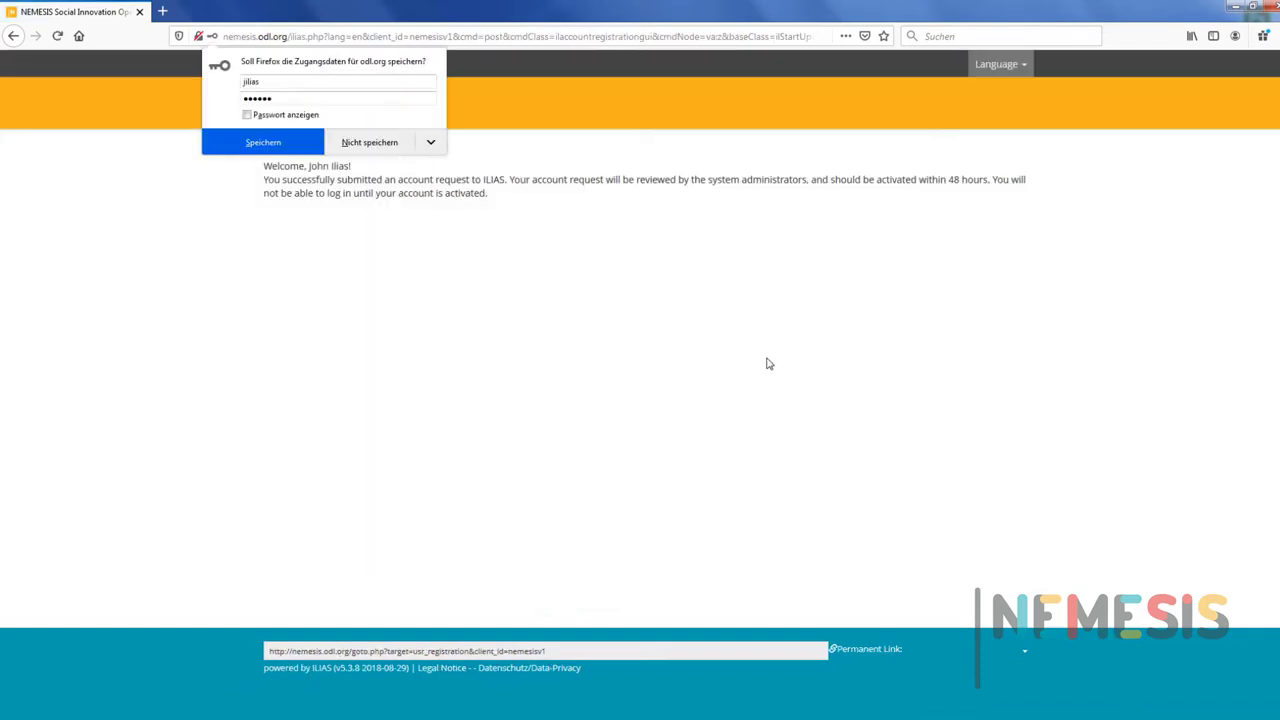
left_click(430, 142)
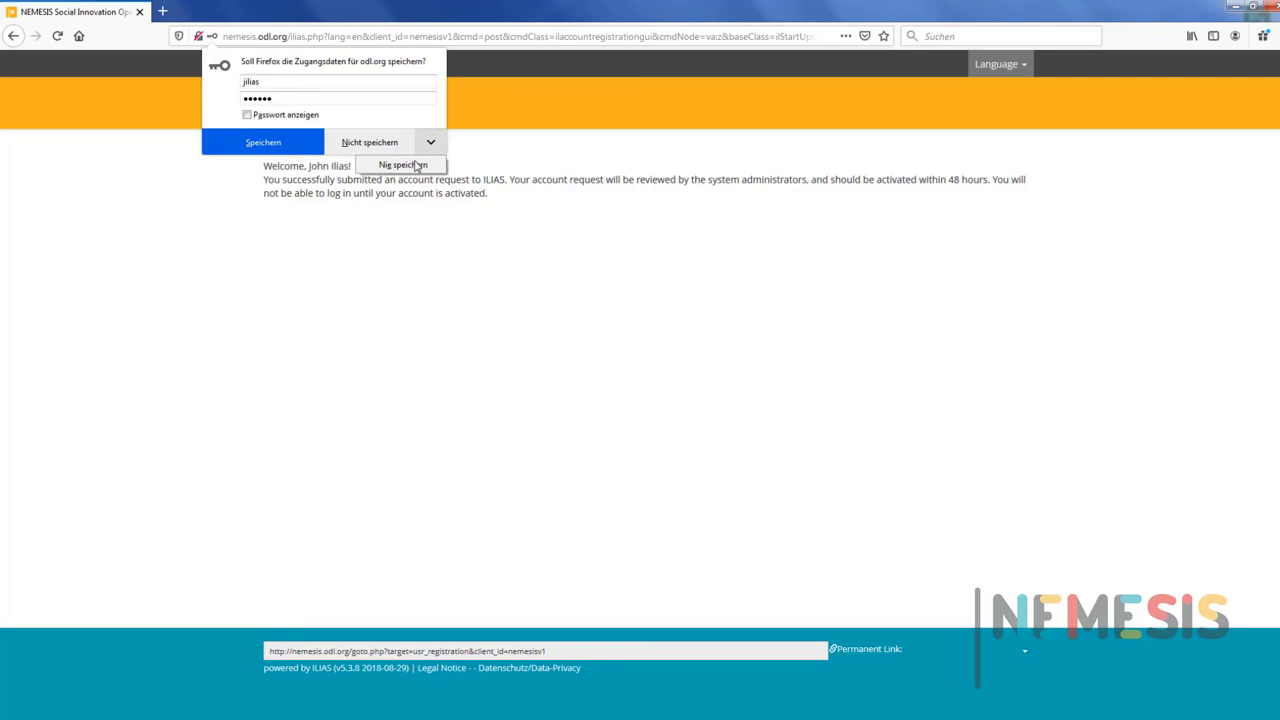
left_click(393, 151)
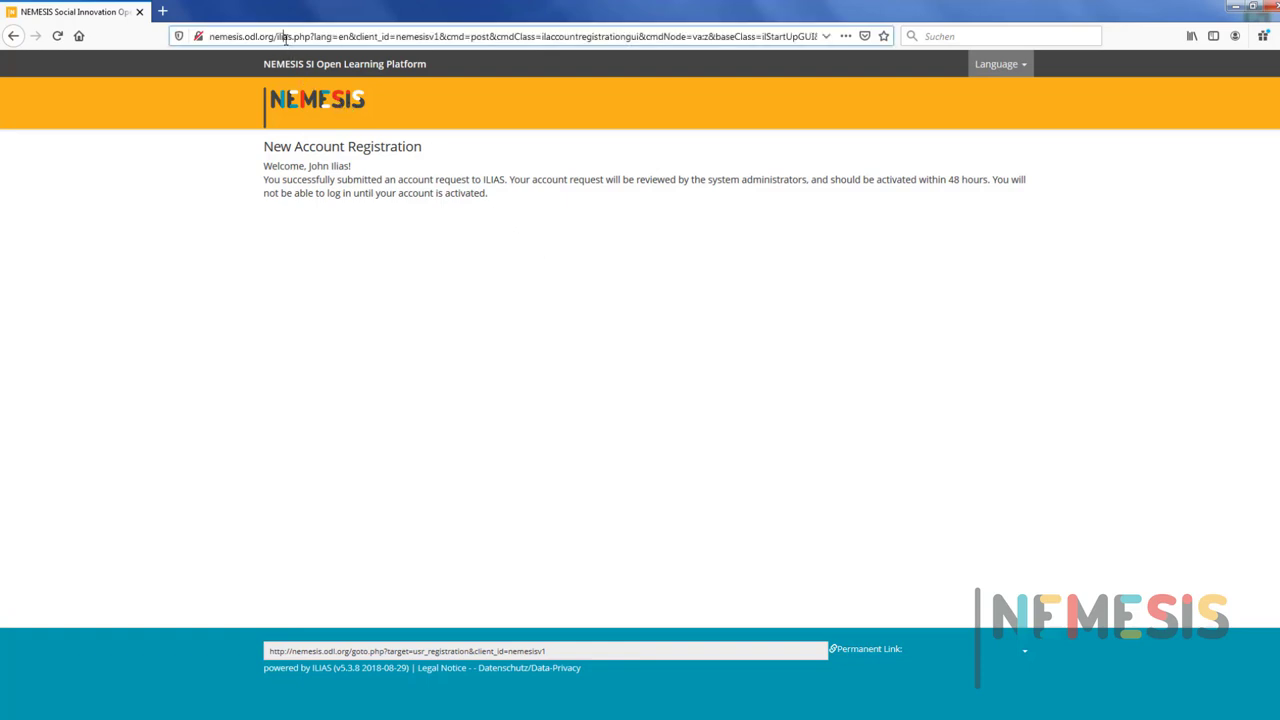
Trim the address back to nemesis.odl.org/ and load the NEMESIS public home page.
left_click_drag(400, 38, 934, 42)
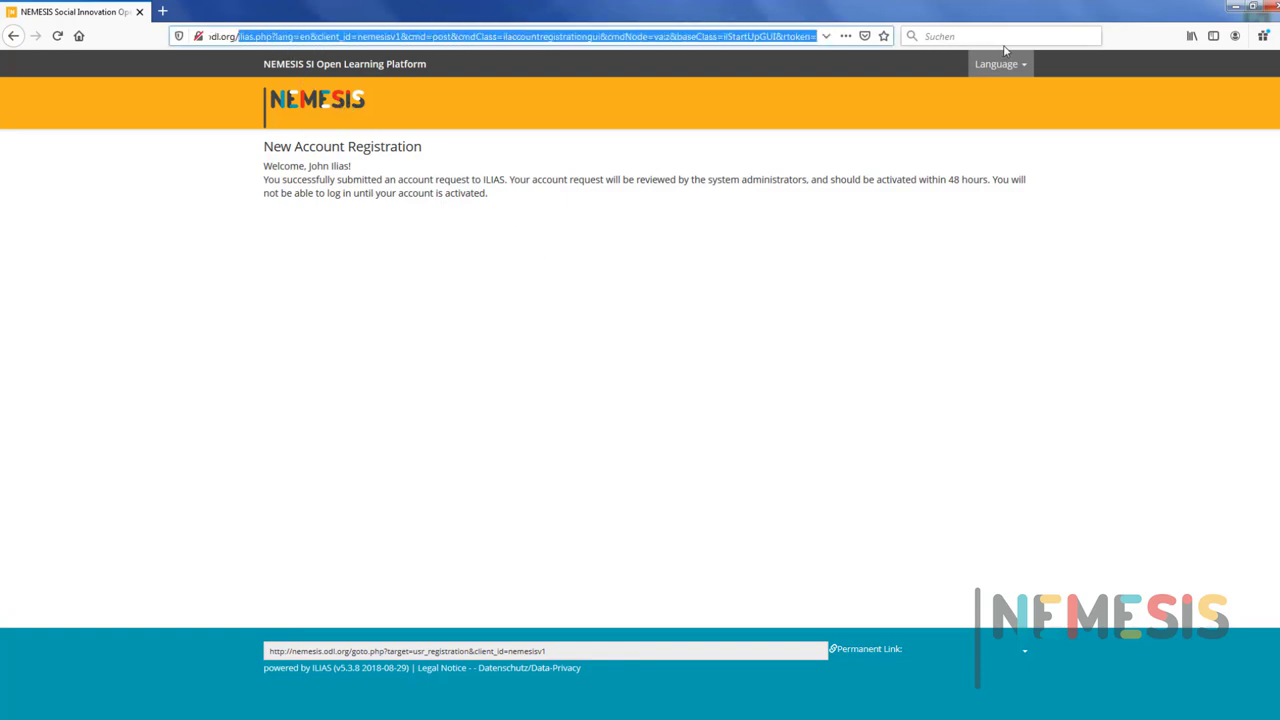
key("BackSpace")
key("Return")
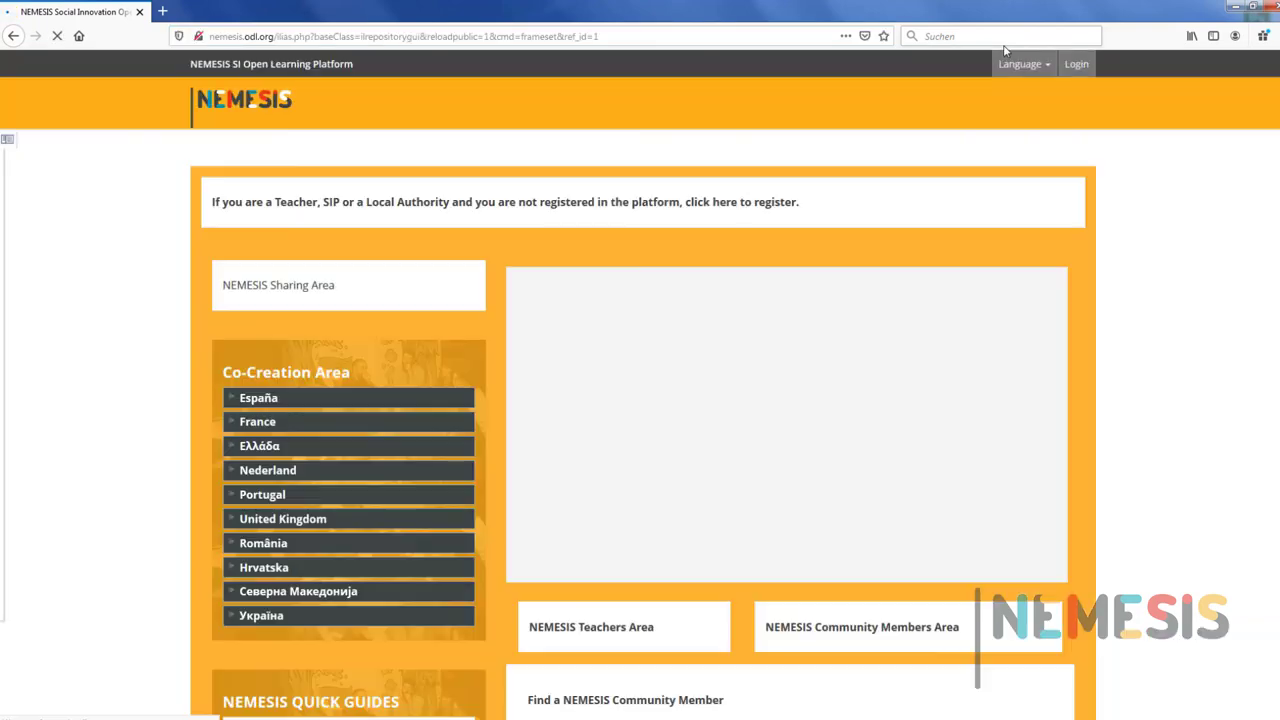